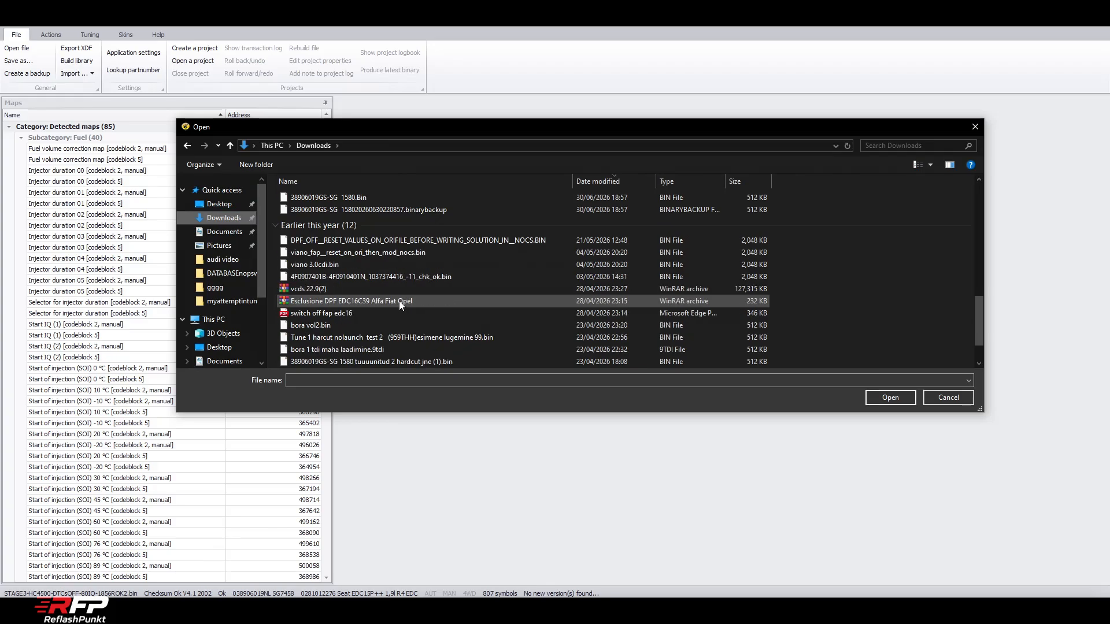
Step: Open the file 38906019GS-SG 1580.Bin from the Downloads folder
scroll(393, 309, "up", 3)
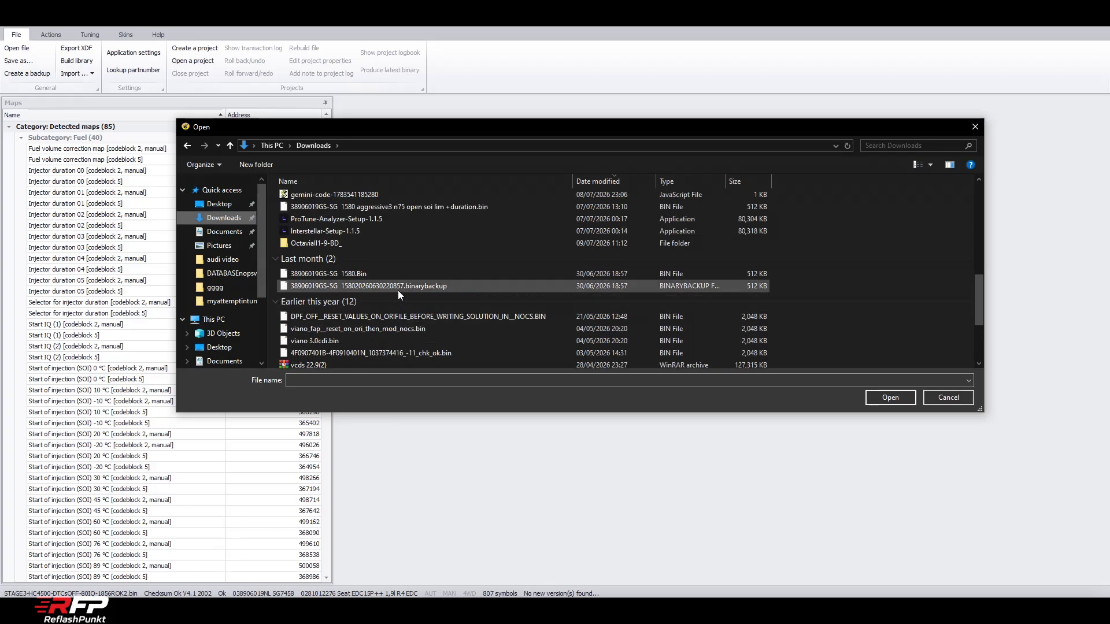
double_click(397, 276)
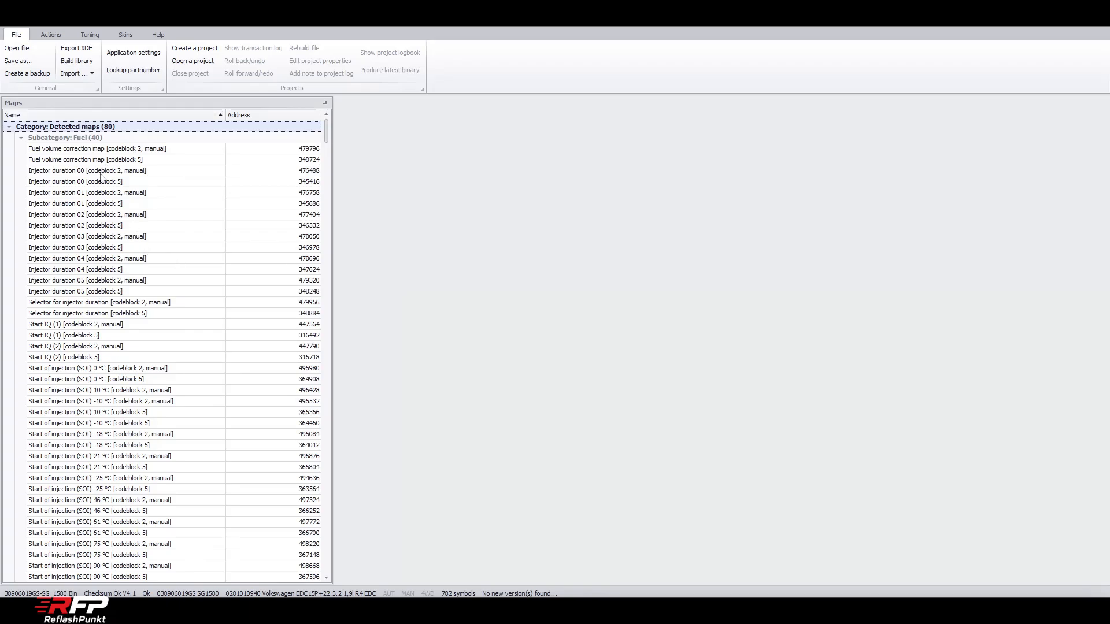
Step: Check the highest requested quantity in the Injector duration 01 [codeblock 2, manual] map and close it
left_click(98, 196)
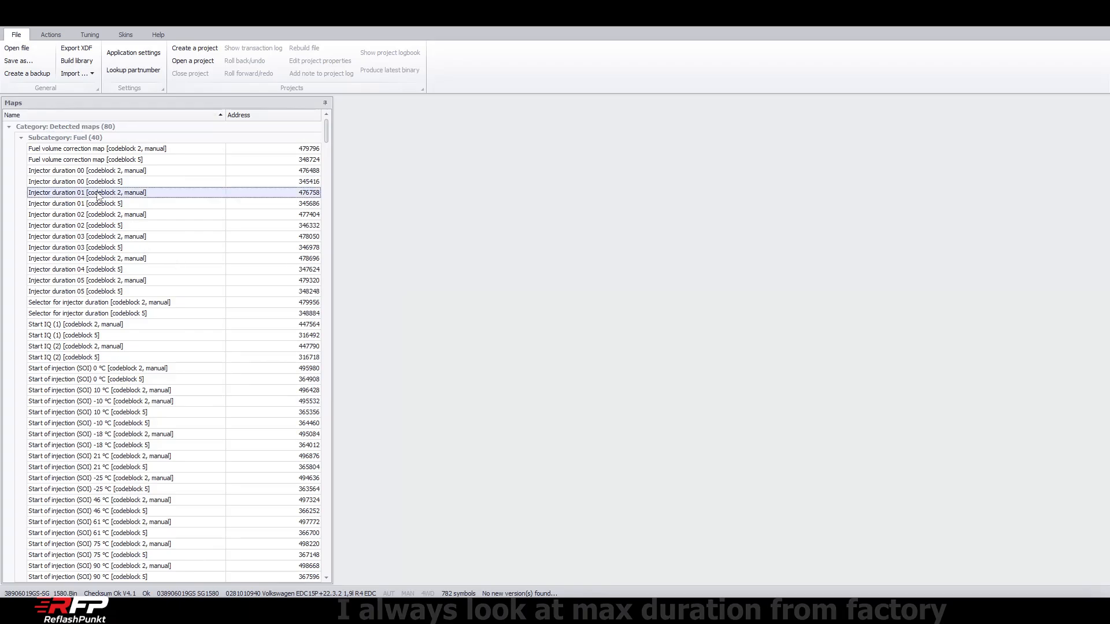
double_click(98, 195)
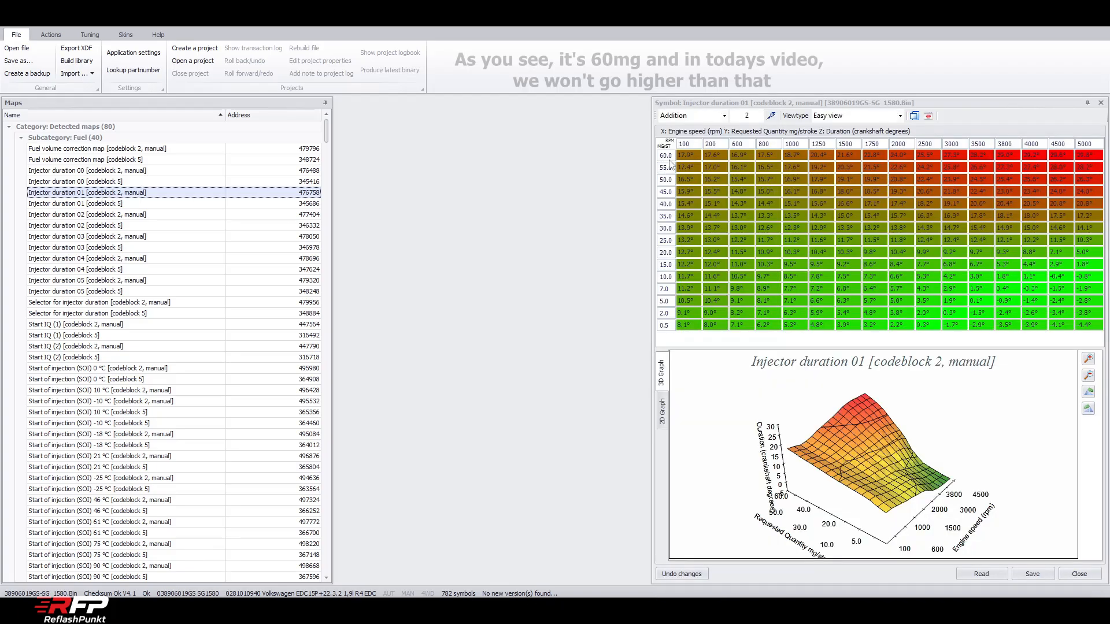
left_click(1101, 103)
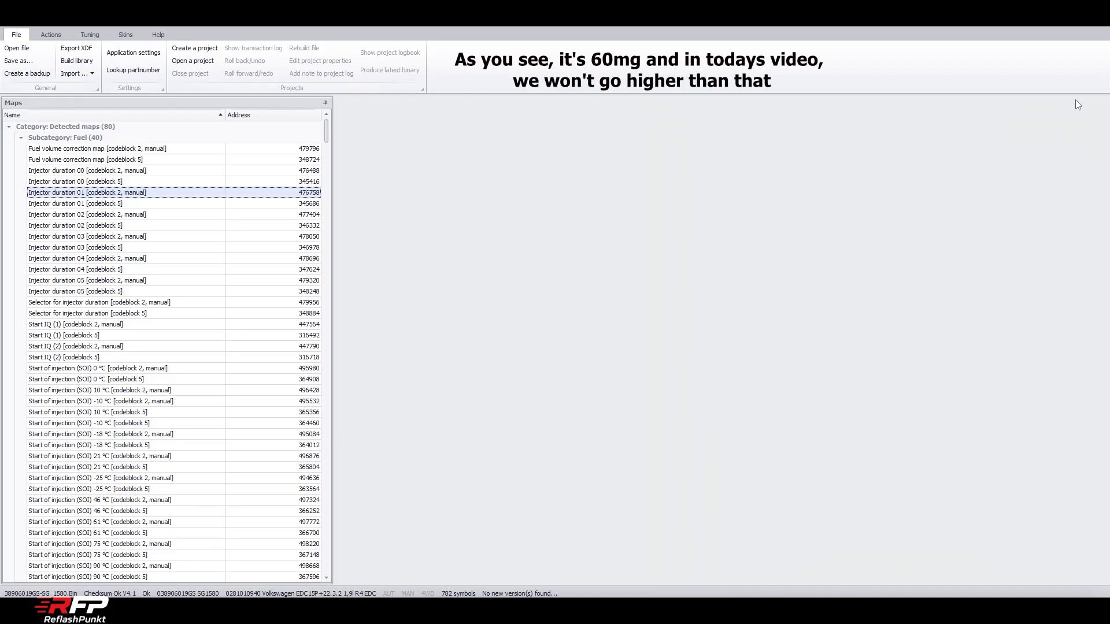
Step: Create a backup of the original binary file
left_click(27, 74)
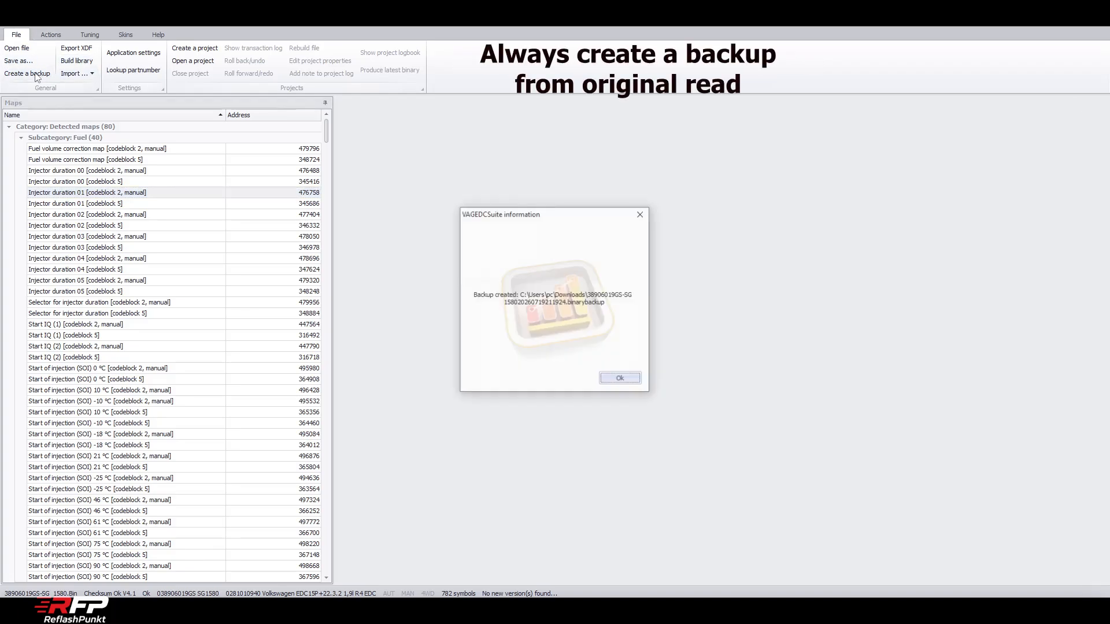
left_click(616, 375)
Step: Review the file's performance results in the dyno graph and table views for fueling limits, and close the viewer
left_click(51, 35)
left_click(90, 34)
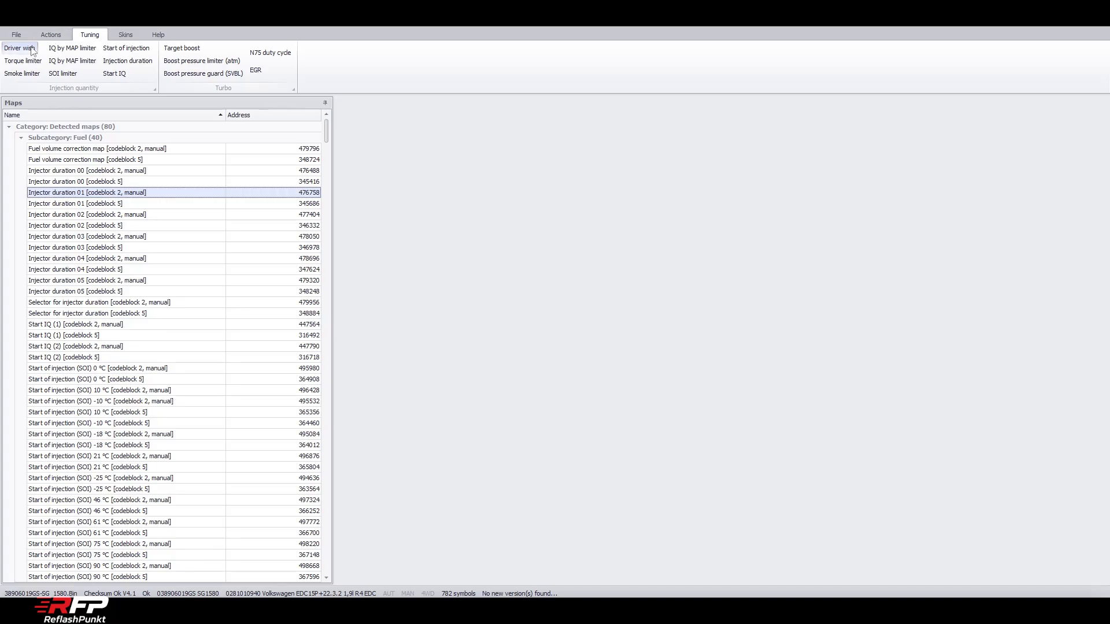
left_click(51, 35)
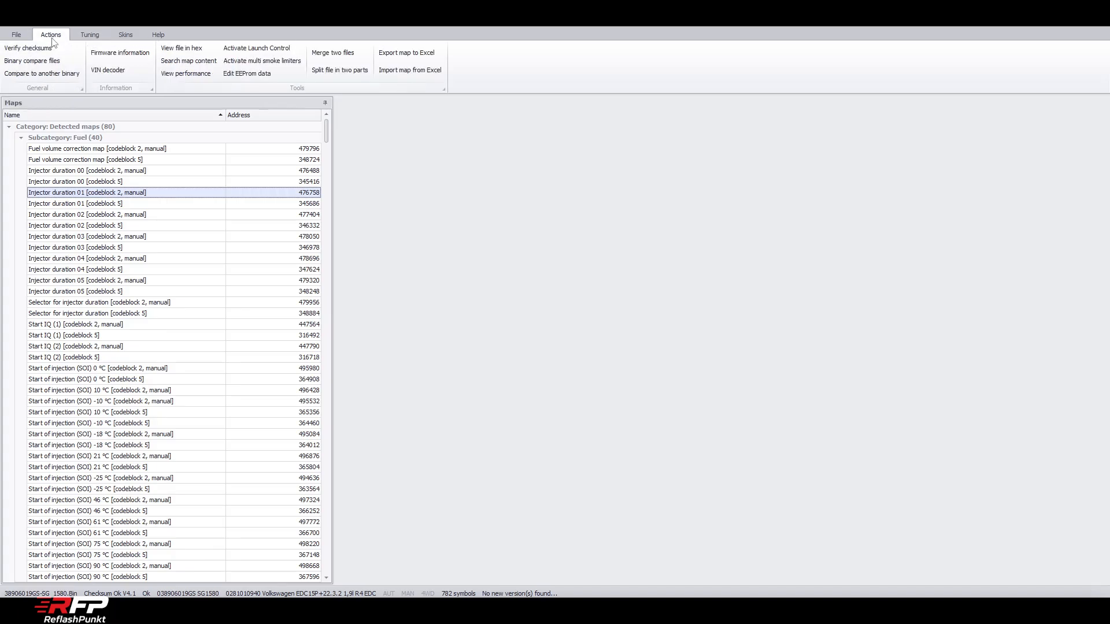
left_click(206, 74)
left_click(725, 120)
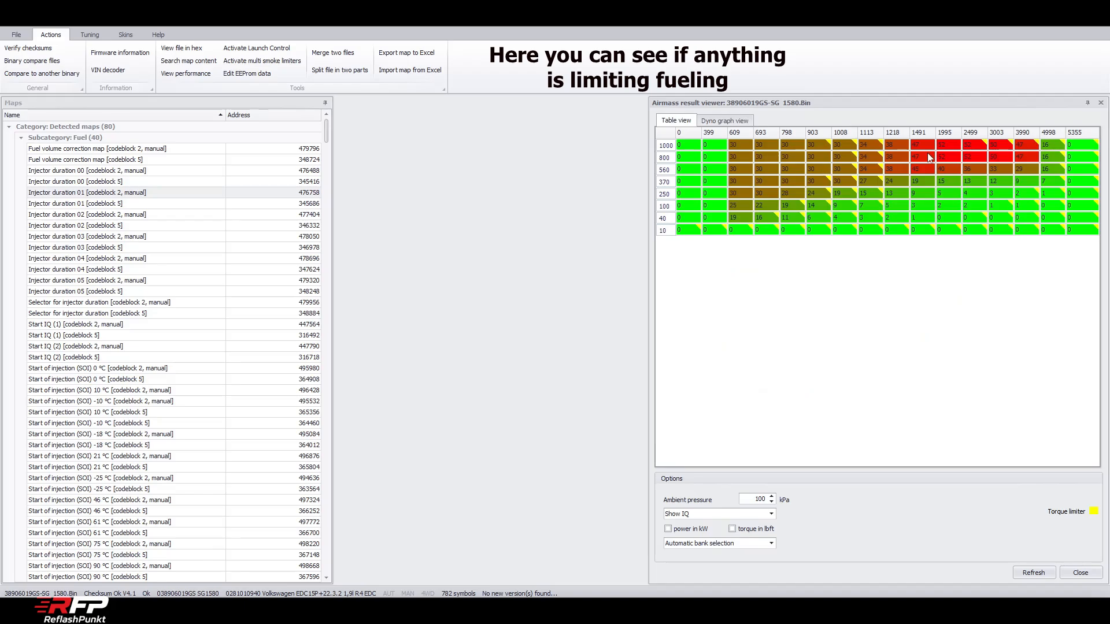
left_click(1100, 103)
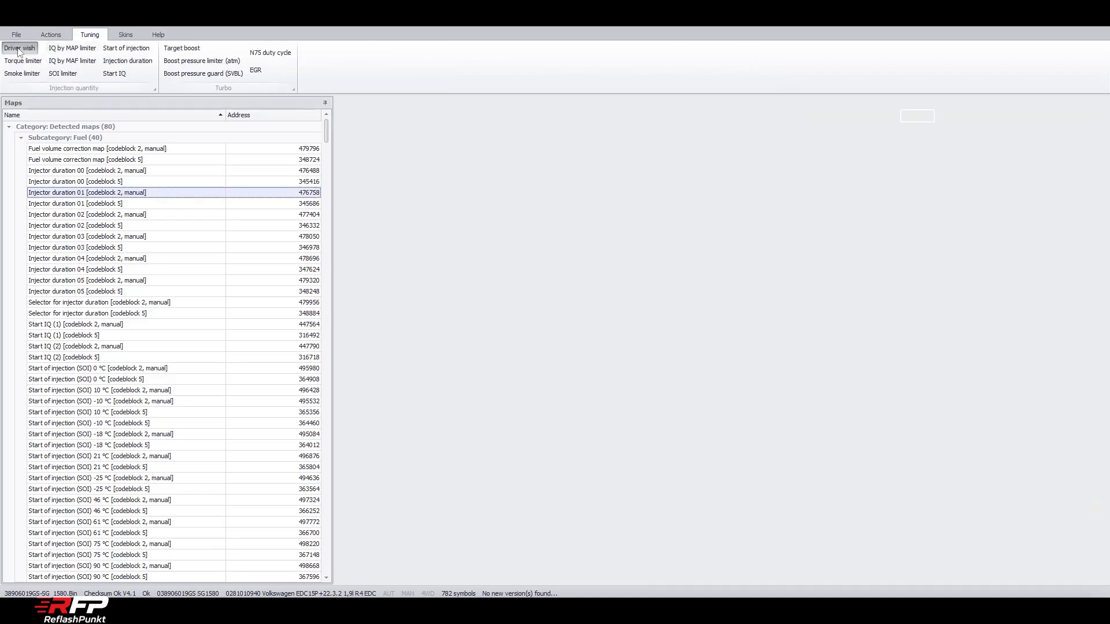
Step: Fill the 80% and 100% throttle columns of the Driver wish [codeblock 2, manual] map with 70, and save and close the map
left_click(19, 48)
left_click_drag(1081, 167, 1086, 201)
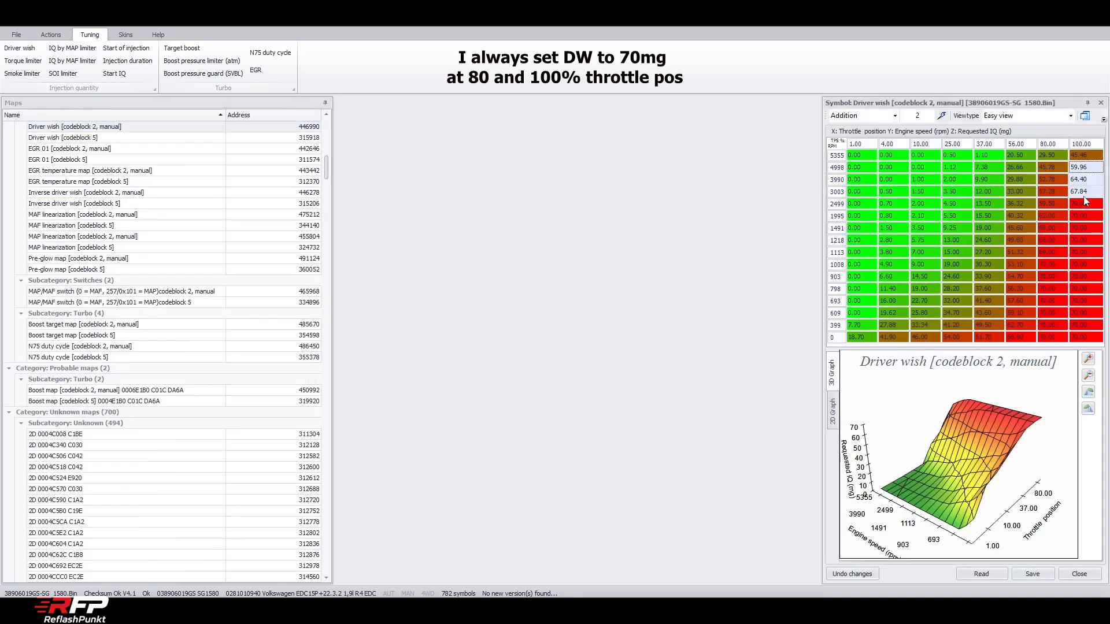
left_click(895, 115)
left_click(855, 155)
left_click_drag(1048, 167, 1093, 343)
left_click_drag(1049, 155, 1088, 338)
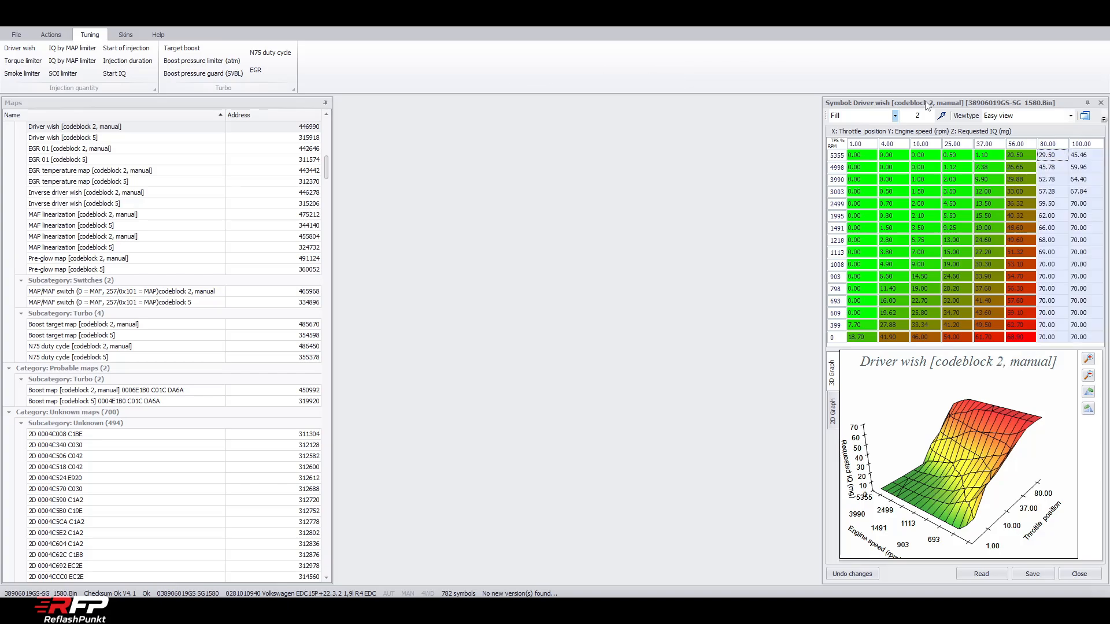
left_click(919, 116)
type("70")
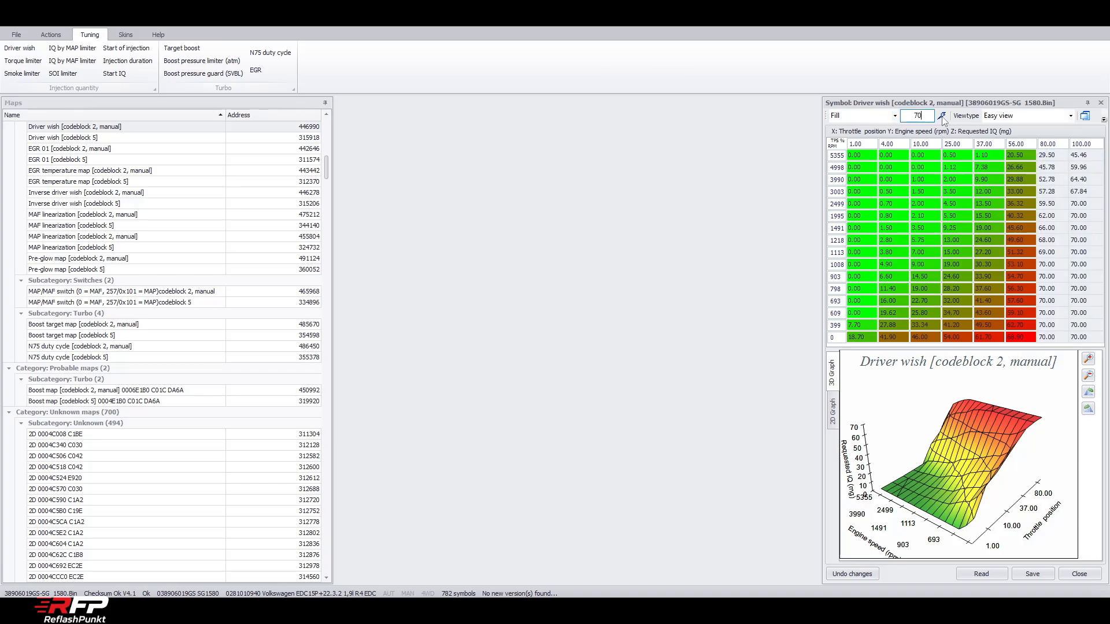
left_click(942, 116)
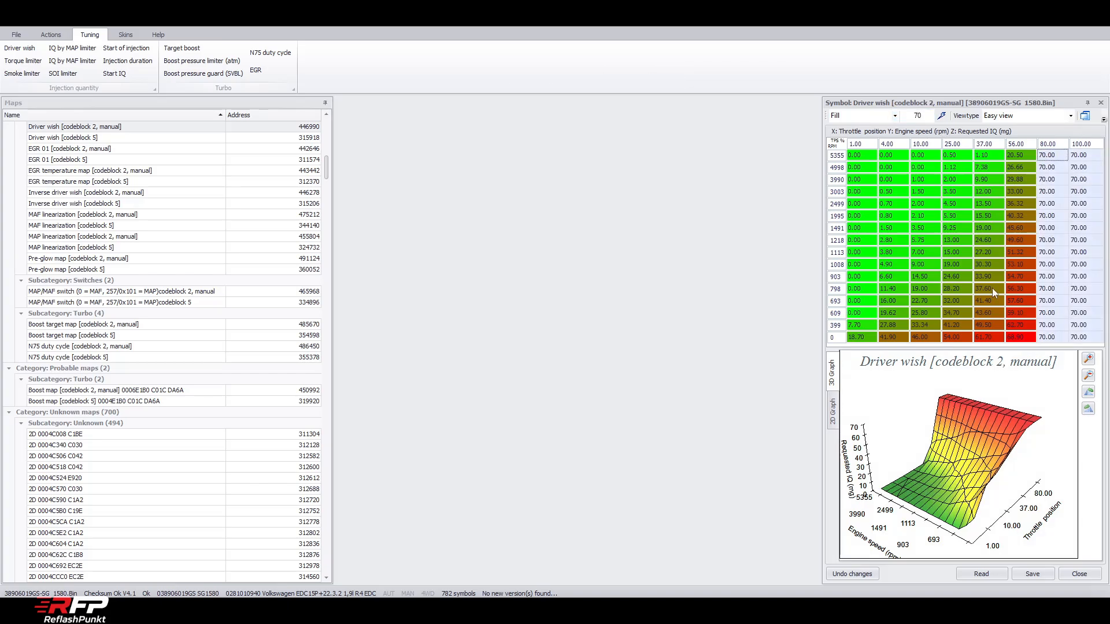
left_click(1041, 574)
left_click_drag(987, 454, 994, 480)
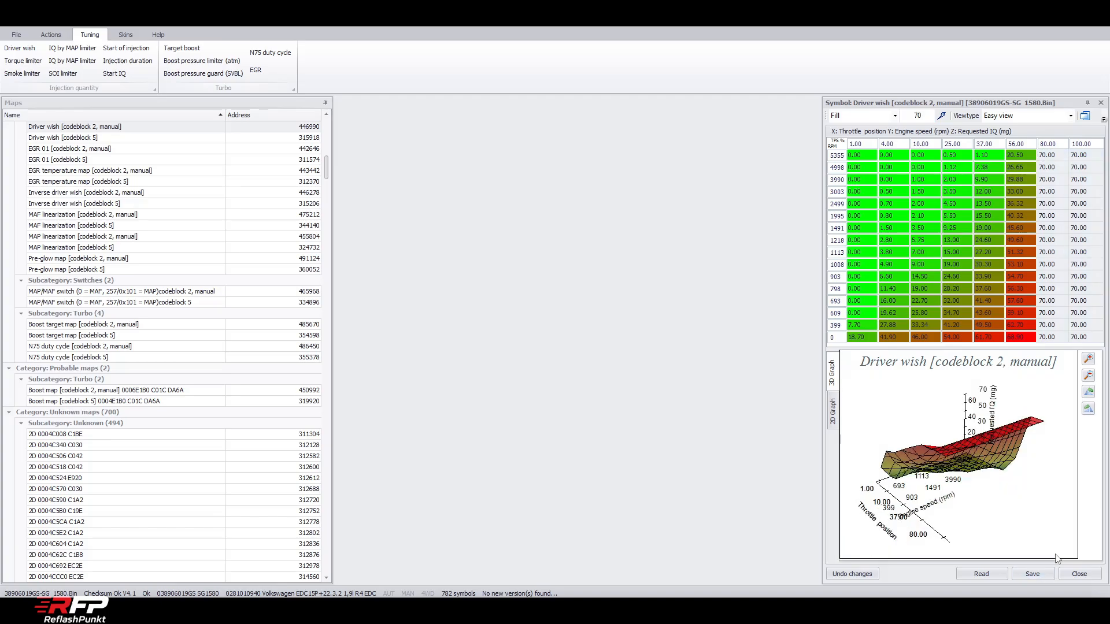
left_click(1079, 574)
Step: Apply an addition of 2 twice to the 1900 to 4800 rpm cells of the Torque limiter [codeblock 2, manual] map
scroll(146, 219, "up", 9)
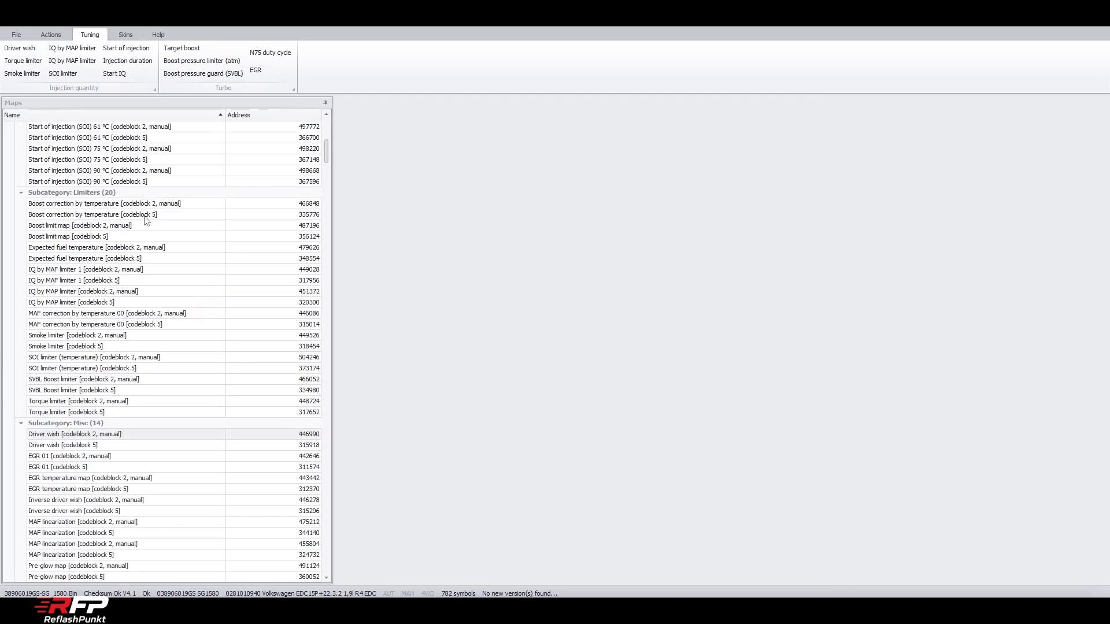
left_click(15, 63)
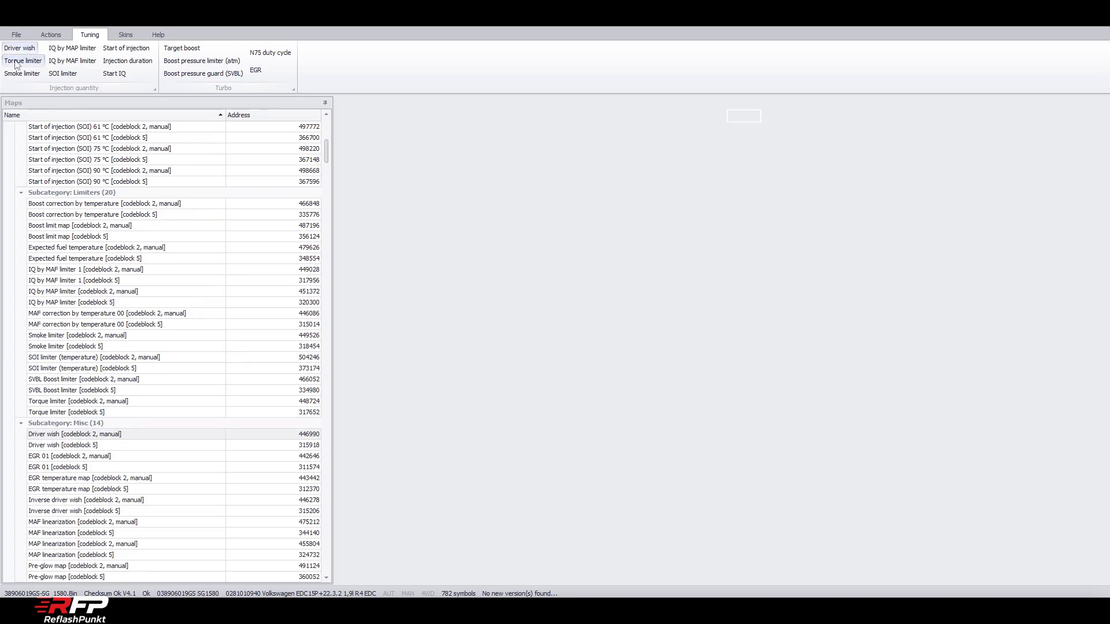
left_click_drag(832, 159, 1067, 181)
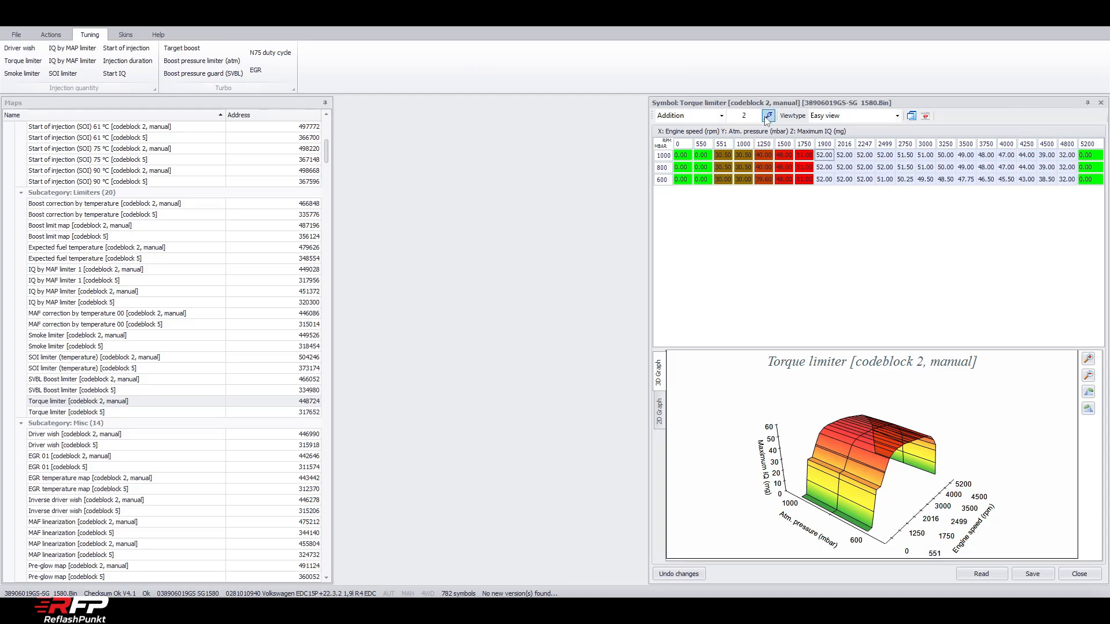
left_click(722, 116)
left_click(722, 116)
left_click(721, 116)
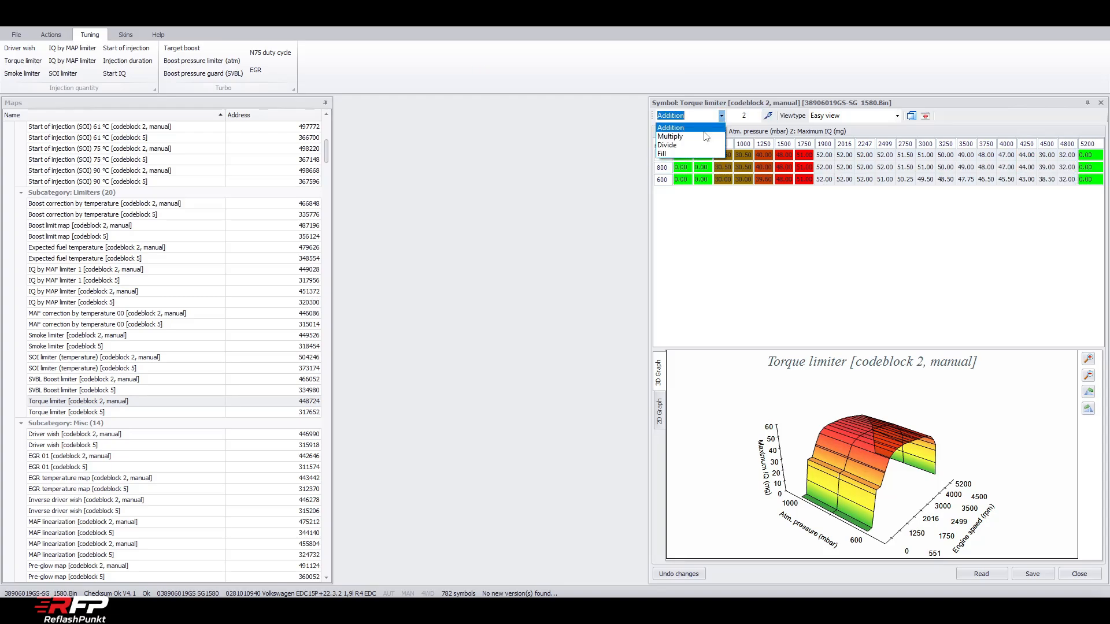
double_click(768, 117)
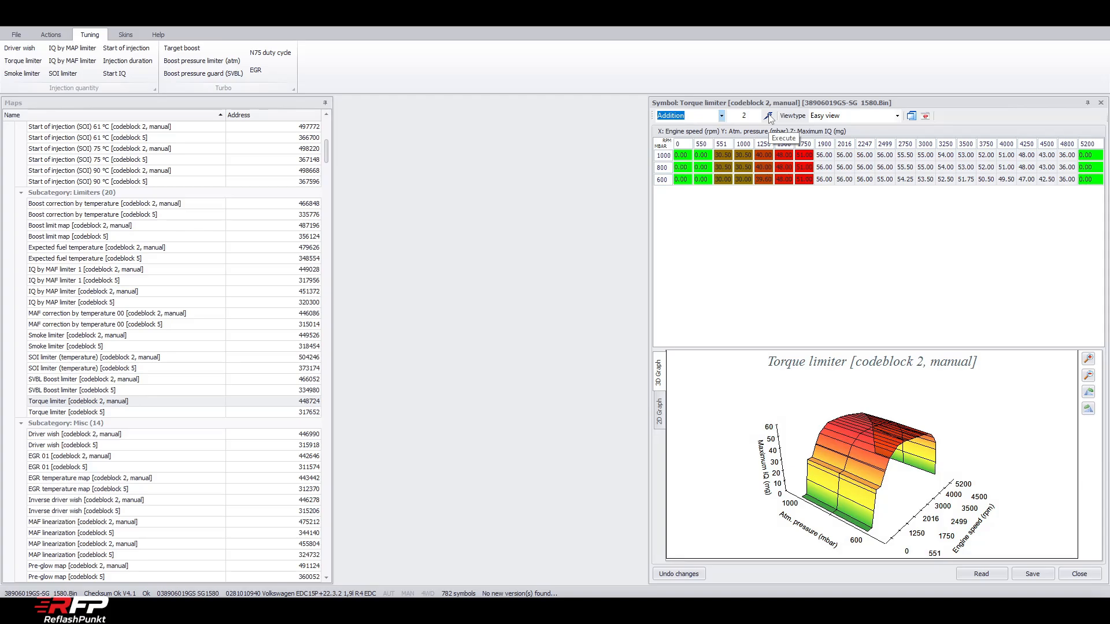
Step: Add 1 mg to the torque limiter cells from 2750 to 4800 rpm at all three pressures
left_click_drag(905, 155, 1066, 179)
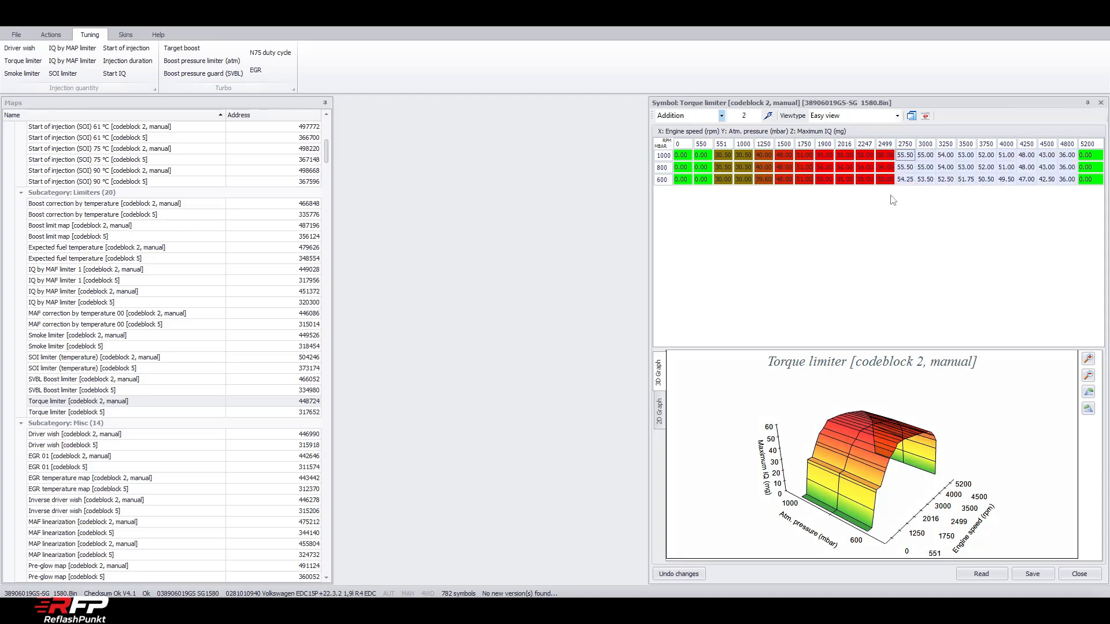
double_click(759, 117)
type("1")
left_click(768, 116)
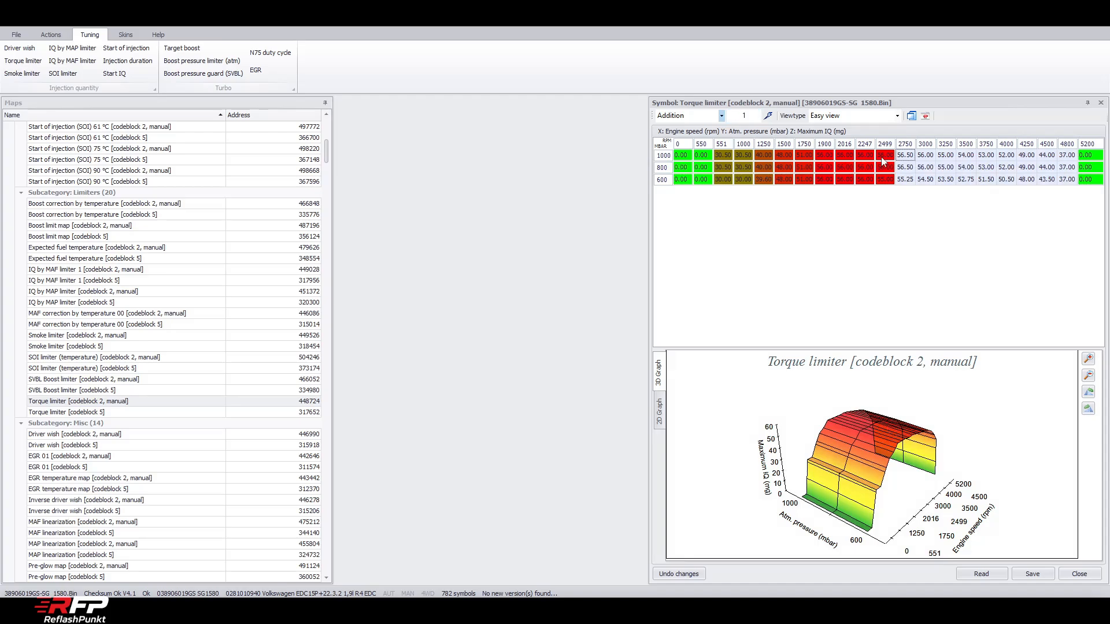
Step: Add 1 mg to the torque limiter cells from 1750 to 2499 rpm at all three pressures
left_click_drag(883, 158, 804, 179)
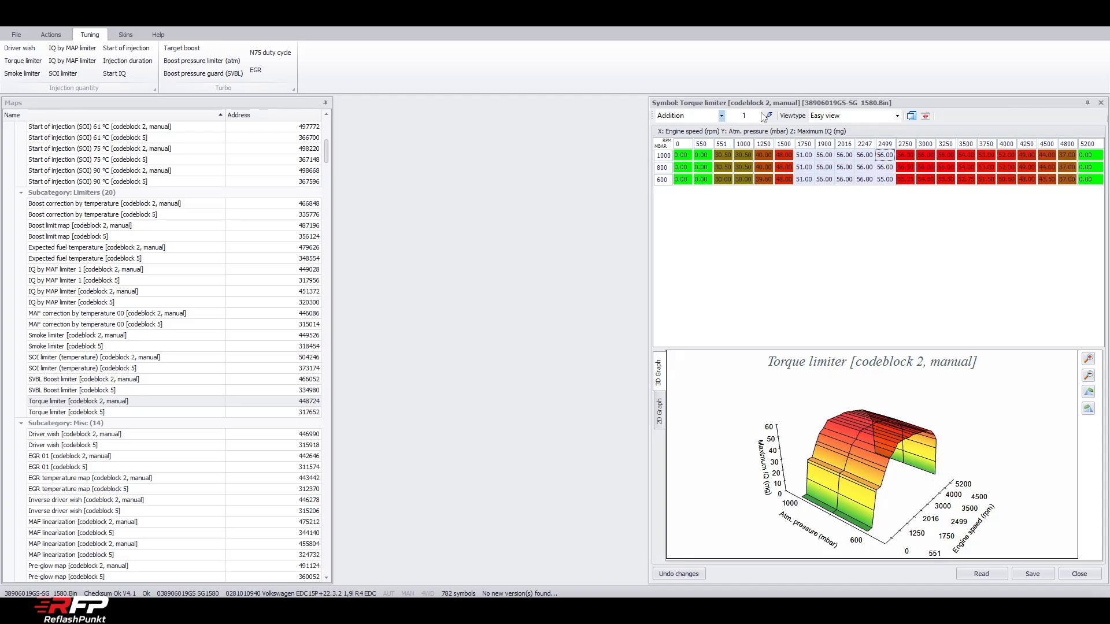
left_click(769, 116)
left_click(844, 179)
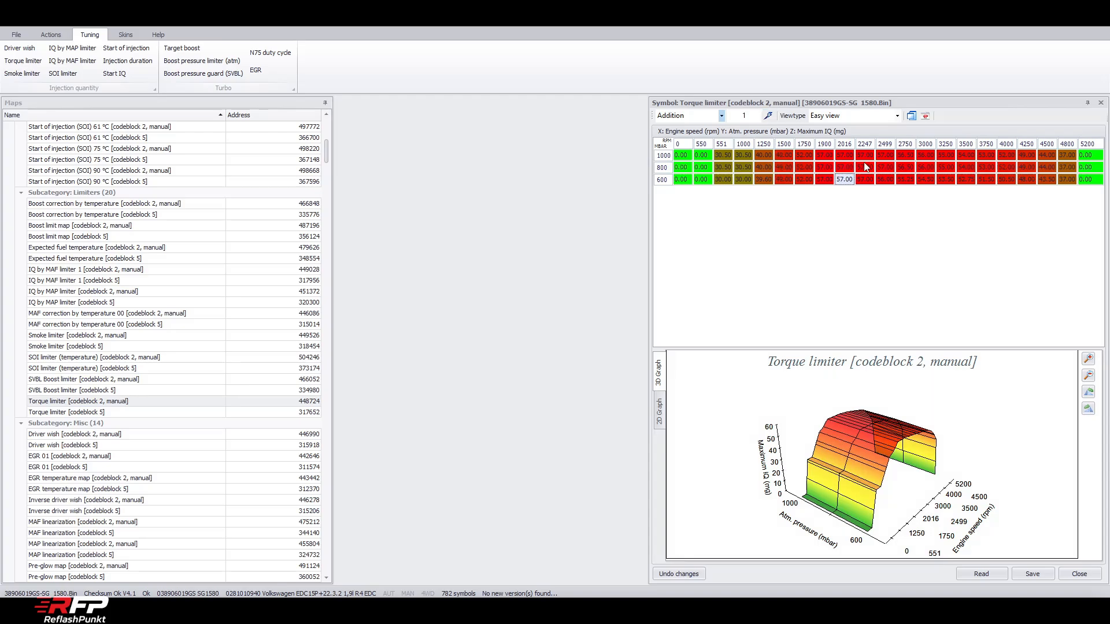
Step: Add 0.5 mg to the torque limiter from 2247 to 4800 rpm and another 0.5 mg from 3000 to 4800 rpm
left_click_drag(905, 155, 1006, 179)
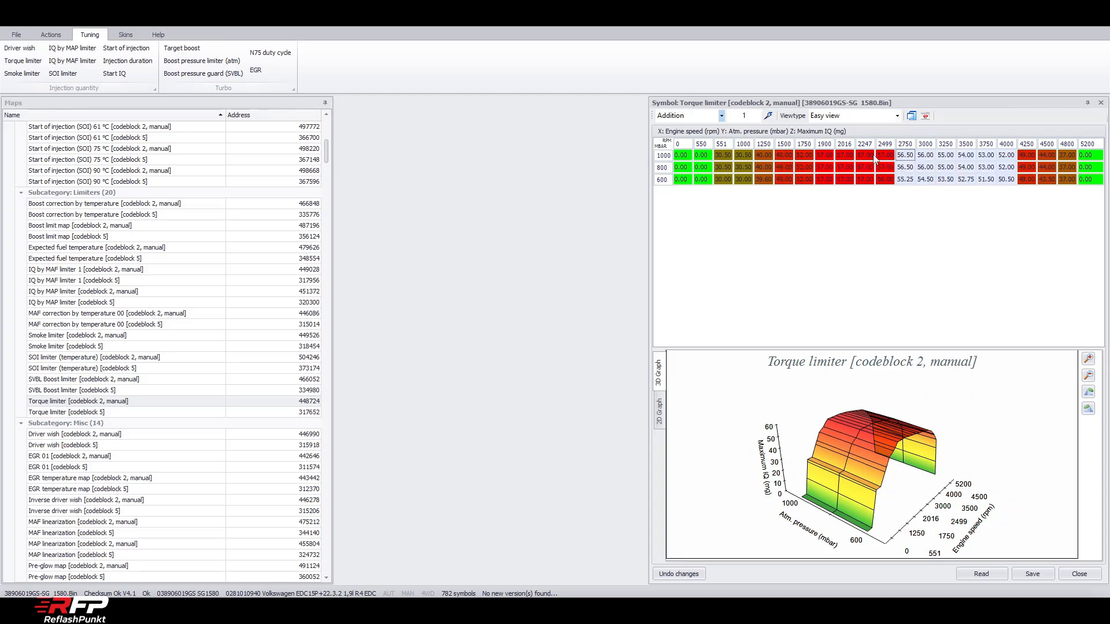
left_click_drag(874, 159, 1030, 192)
left_click(744, 115)
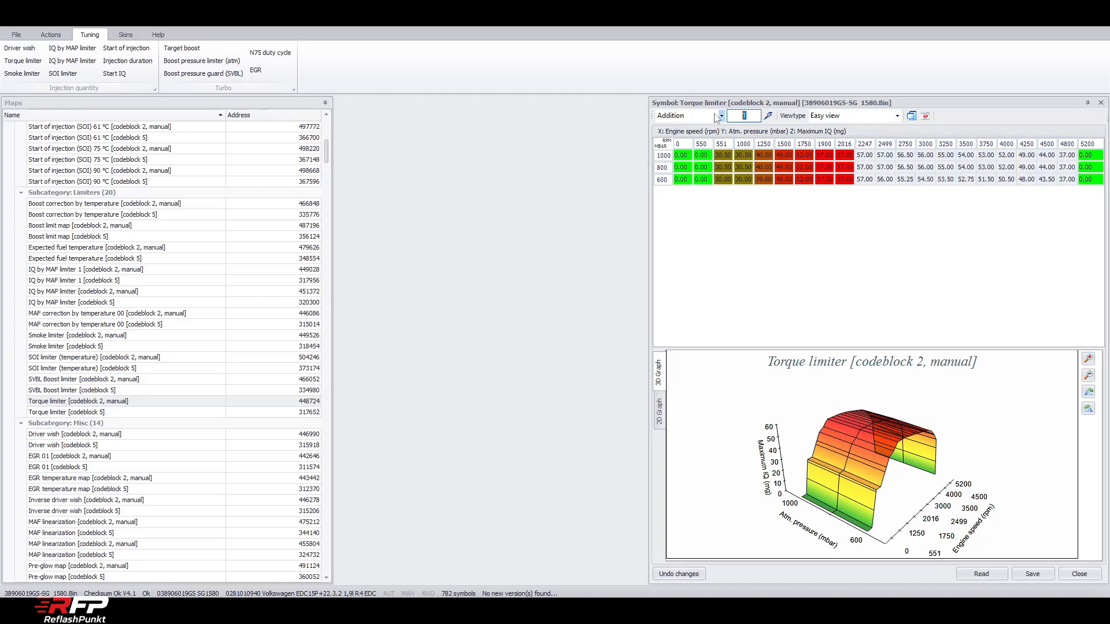
type("0.5")
key("Return")
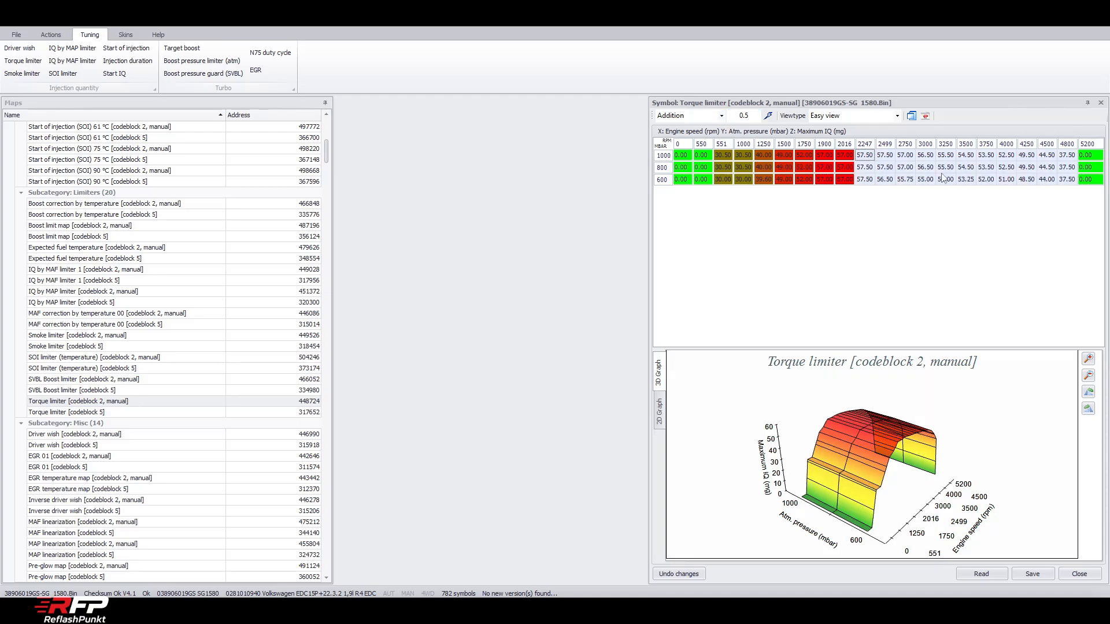
left_click_drag(925, 155, 1067, 179)
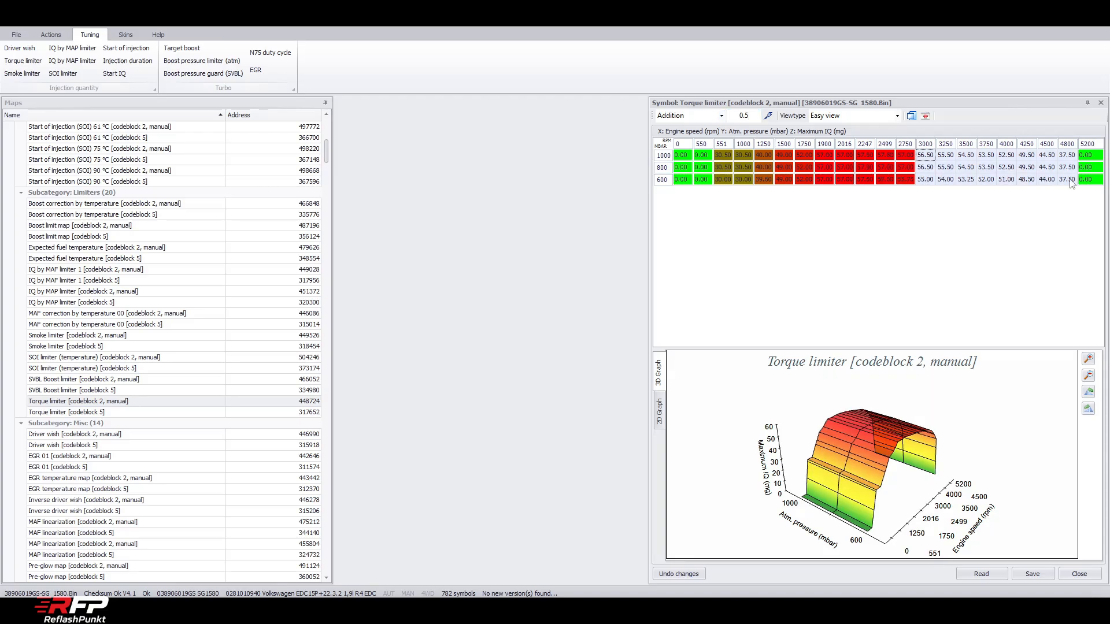
left_click(768, 115)
Step: Display the modified file's calculated power and torque curves beside the torque limiter map
left_click(50, 35)
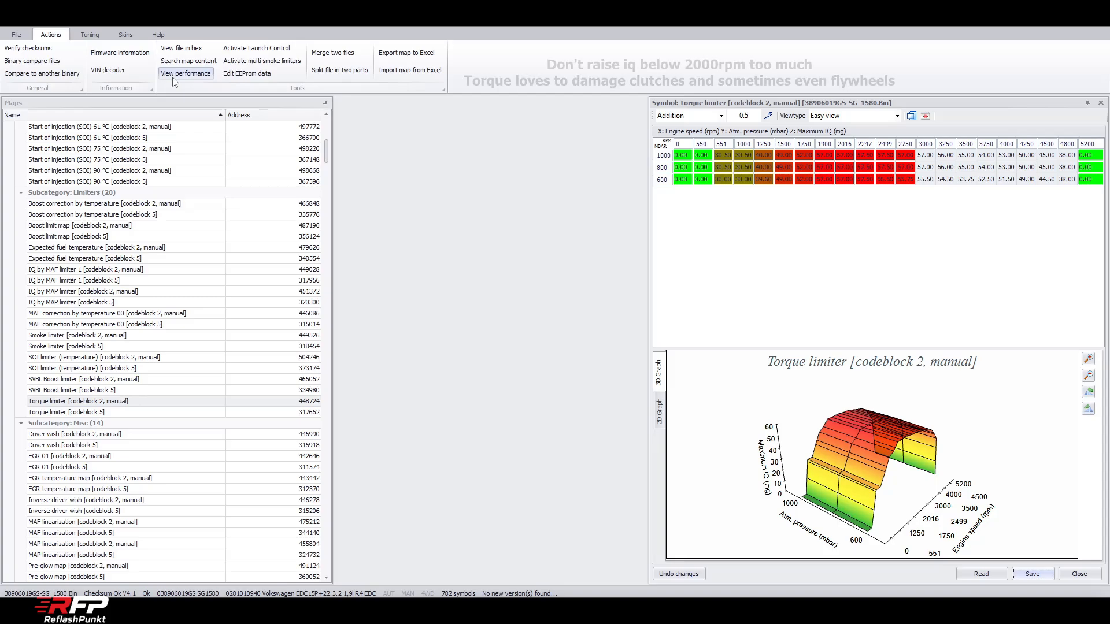
left_click(174, 75)
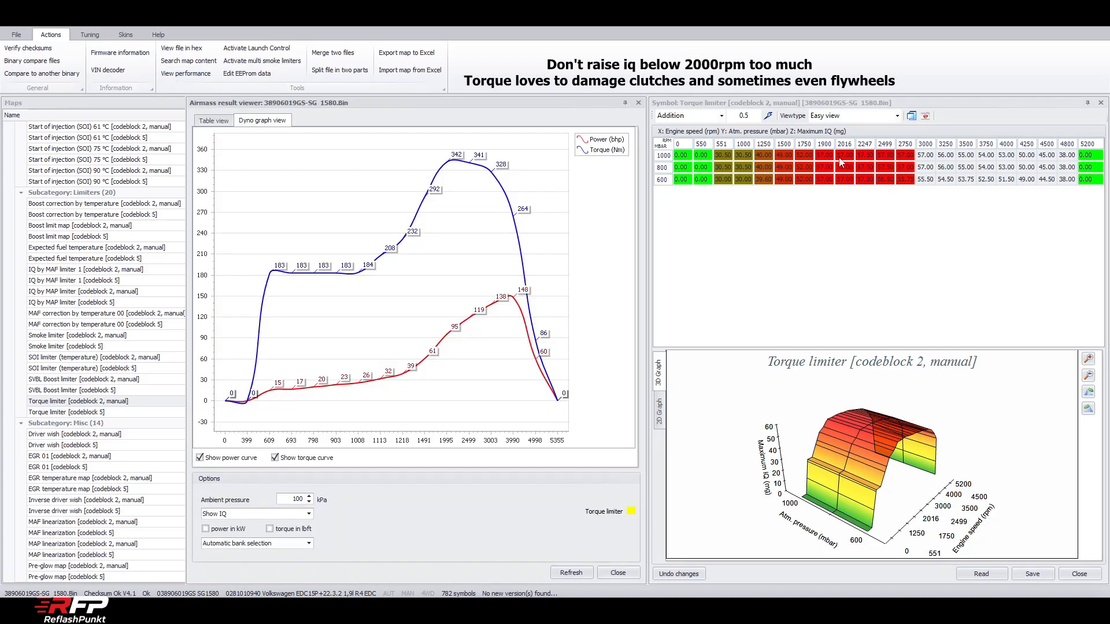
Step: Add 2 mg to the torque limiter cells from 2016 to 4800 rpm and refresh the dyno graph
left_click_drag(840, 158, 1060, 180)
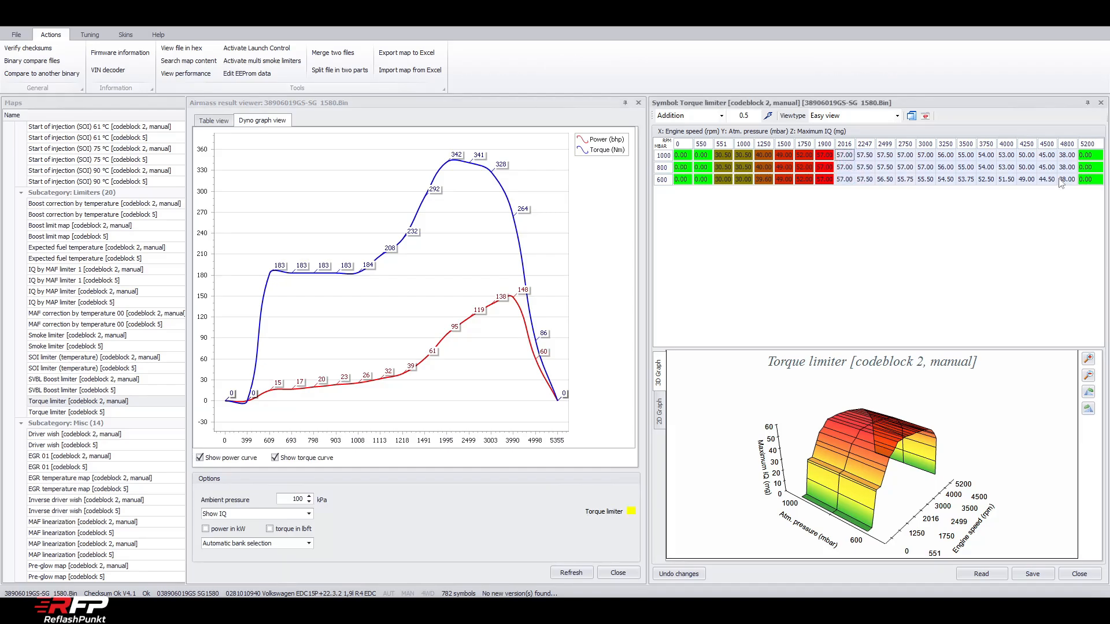
left_click(768, 116)
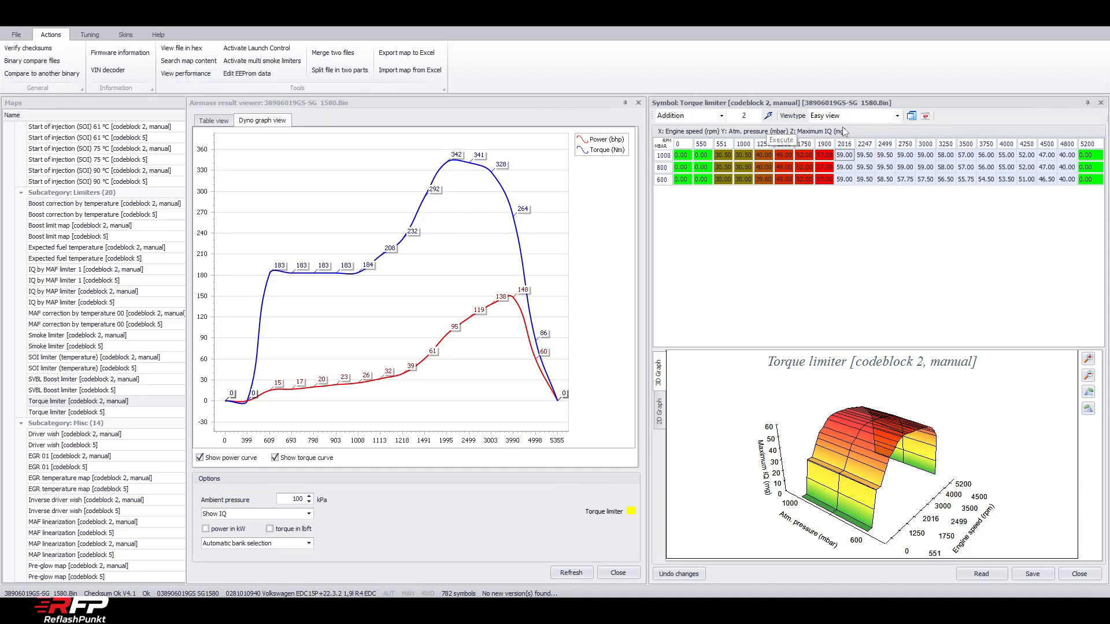
left_click(571, 573)
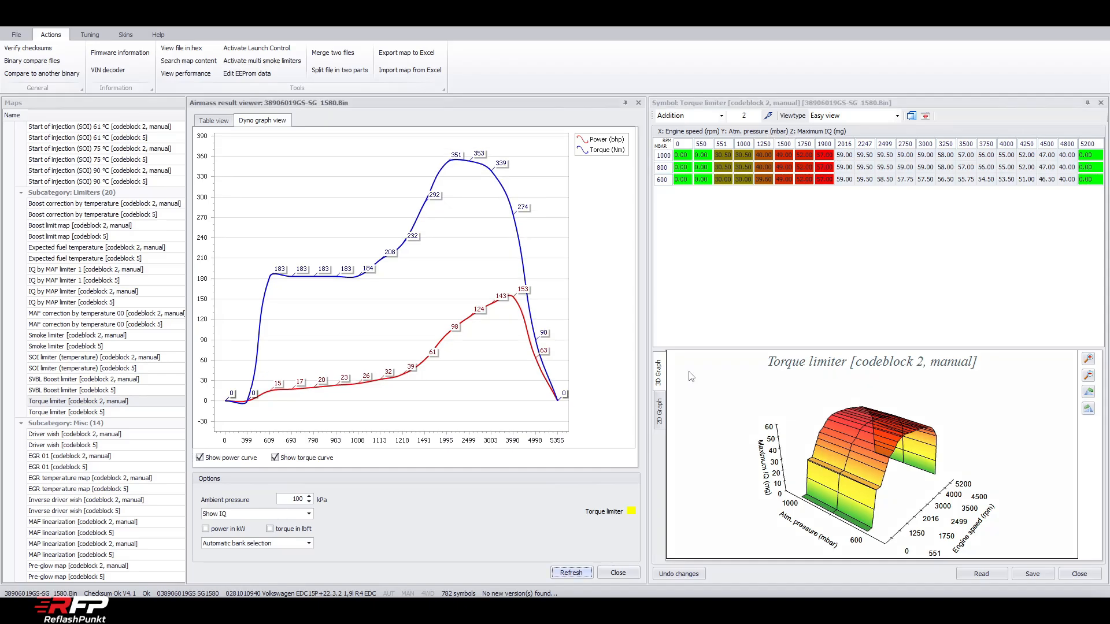
Step: Add 2 mg to the torque limiter from 4000 to 4800 rpm and 1 mg from 3250 to 4800 rpm, save, and refresh the dyno graph
left_click(1027, 167)
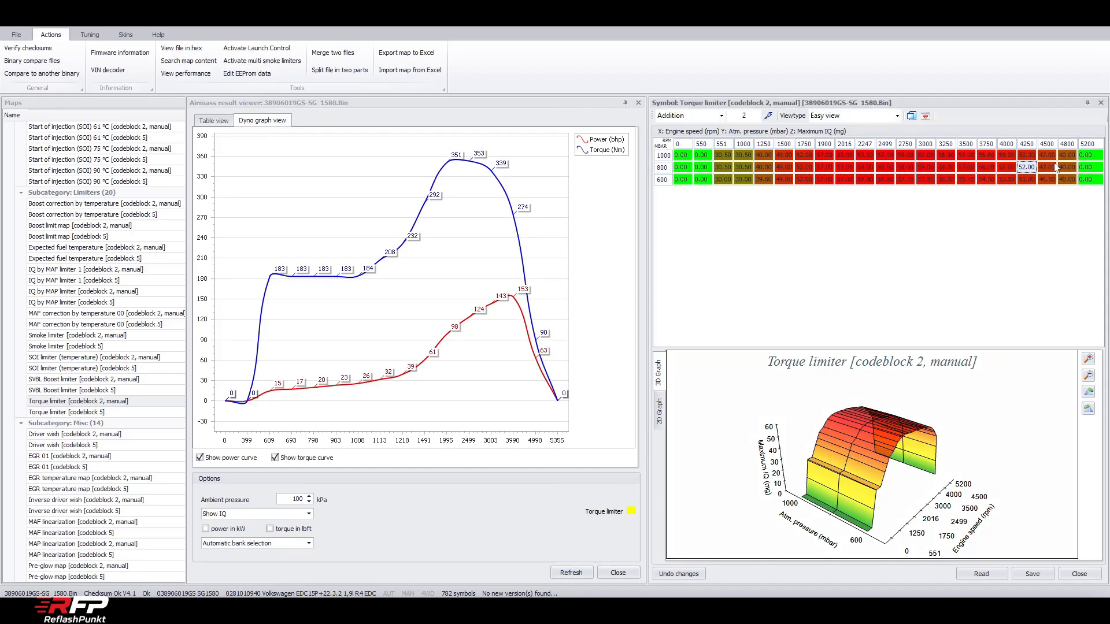
left_click_drag(1067, 155, 1013, 189)
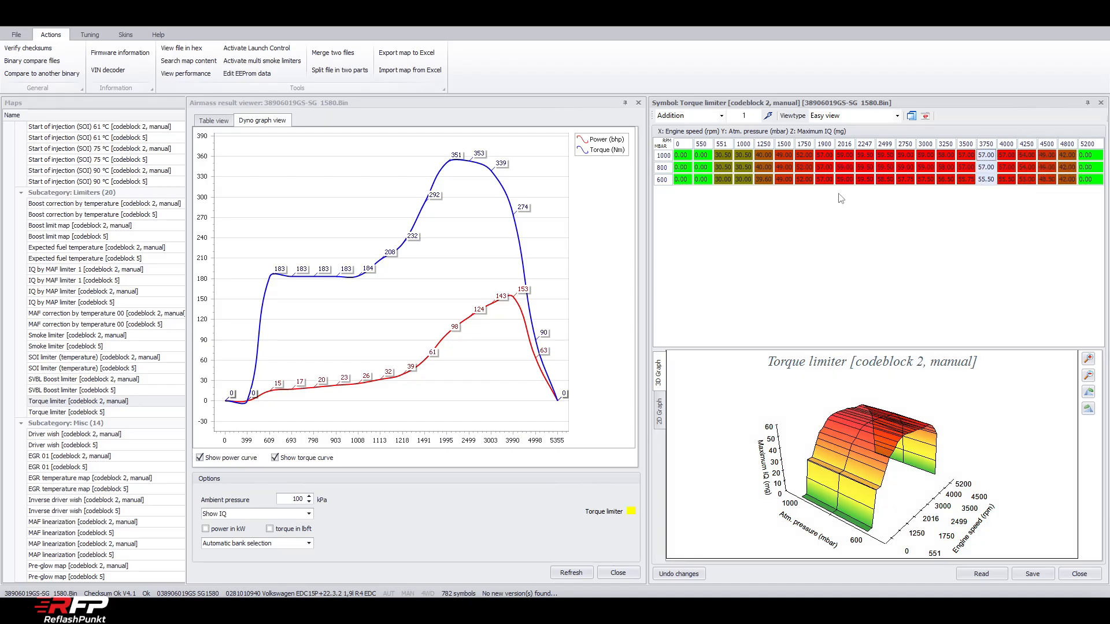
left_click(581, 573)
left_click(581, 573)
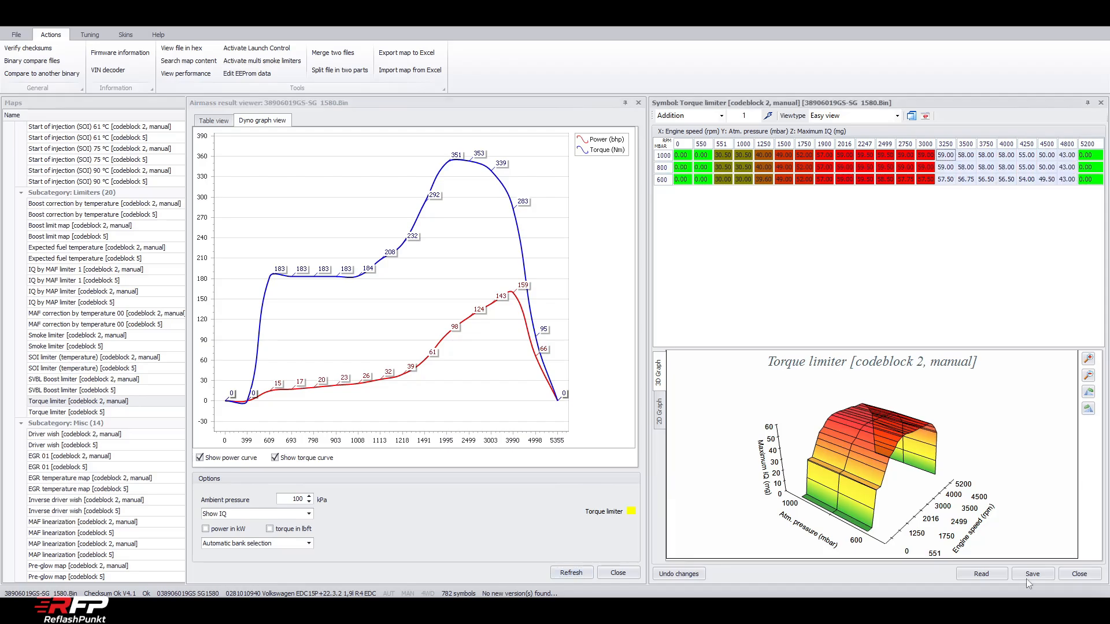
left_click(1029, 578)
left_click(572, 574)
Step: Add 0.5 mg to the torque limiter cells from 2750 to 4800 rpm at all three pressures, save, and refresh the dyno graph
left_click(983, 171)
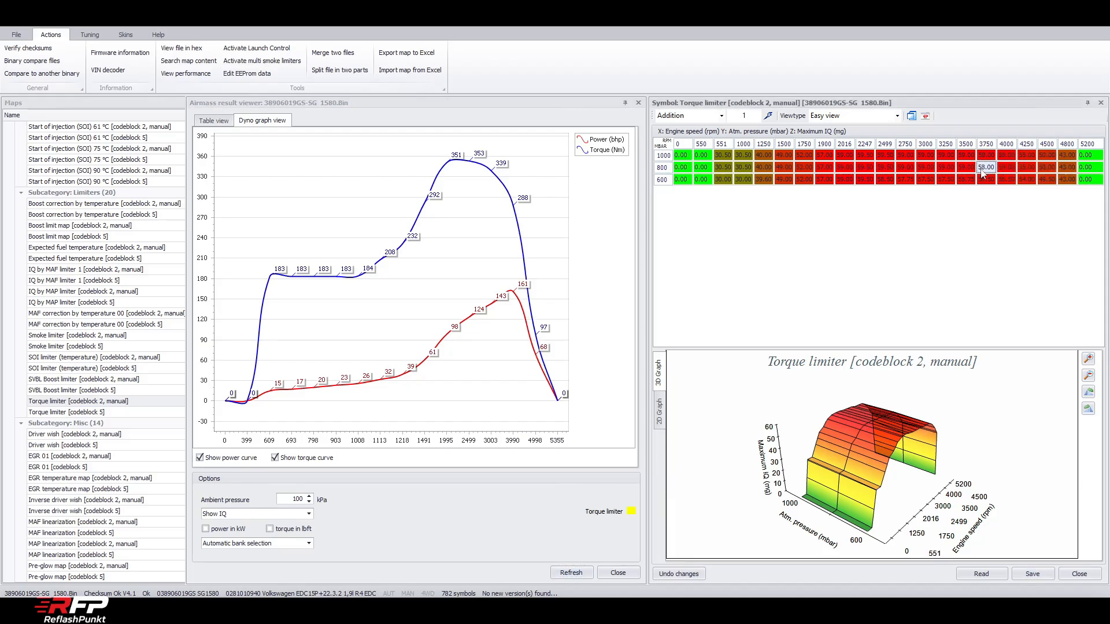
left_click(1031, 180)
left_click_drag(905, 155, 1061, 190)
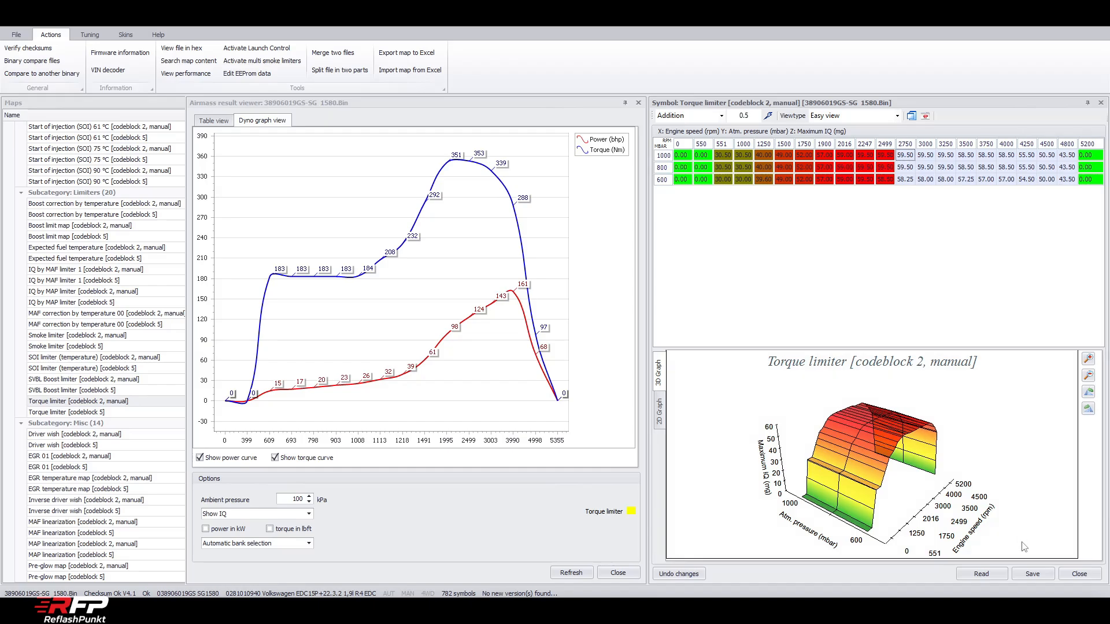
left_click(1032, 574)
left_click(575, 572)
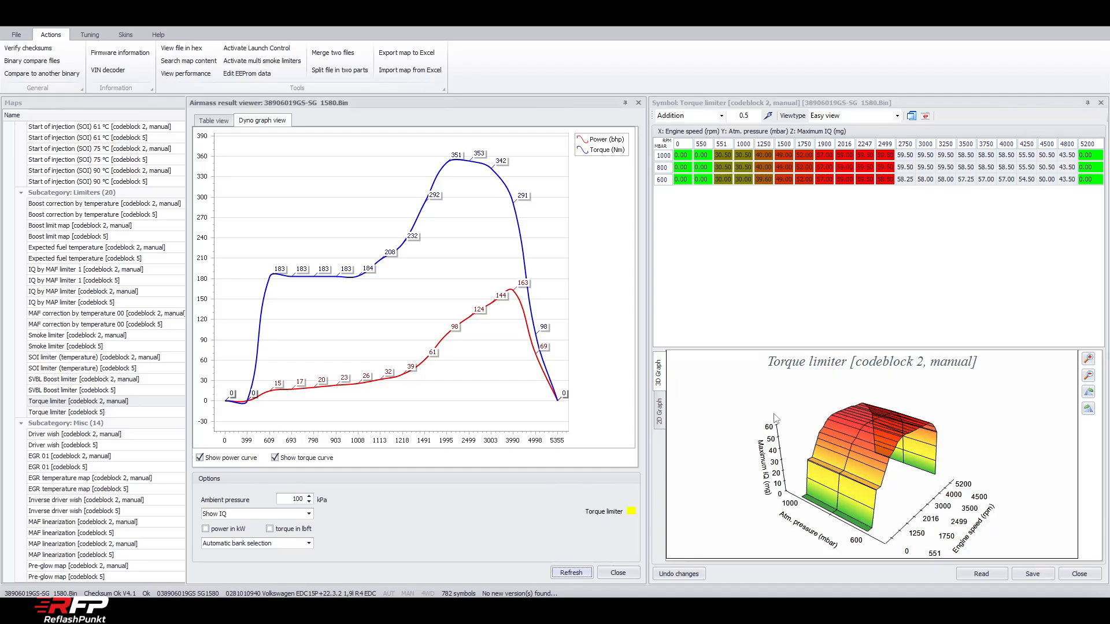
Step: Add another 0.5 mg to the torque limiter from 2750 to 4800 rpm and 0.5 mg from 1750 to 2499 rpm, recheck the dyno graph and close it
left_click(769, 116)
left_click(769, 116)
left_click(578, 572)
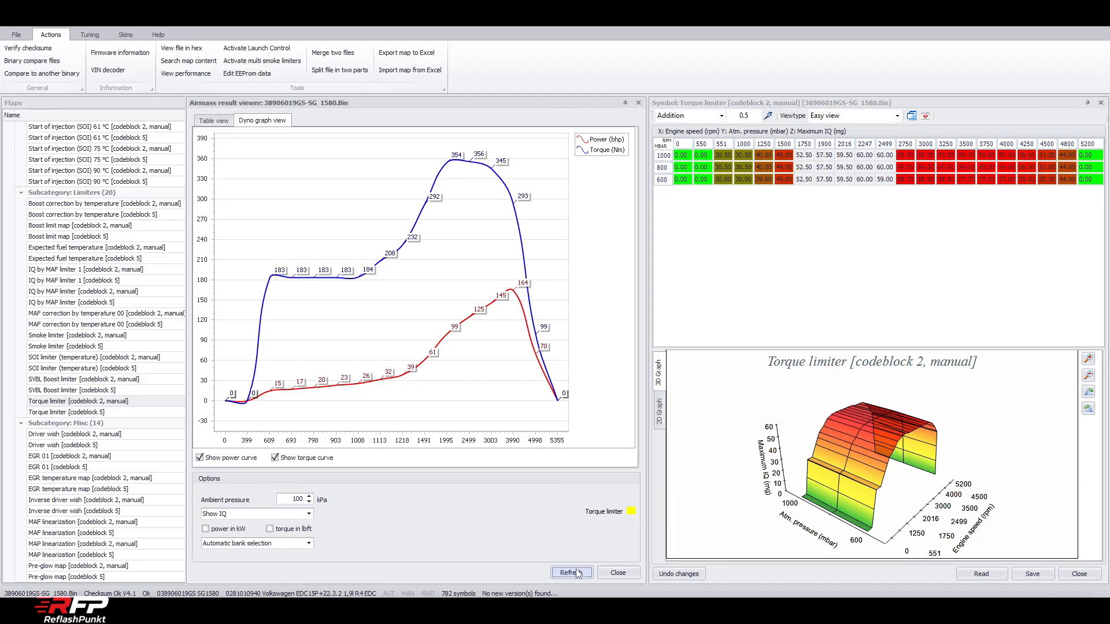
left_click(618, 573)
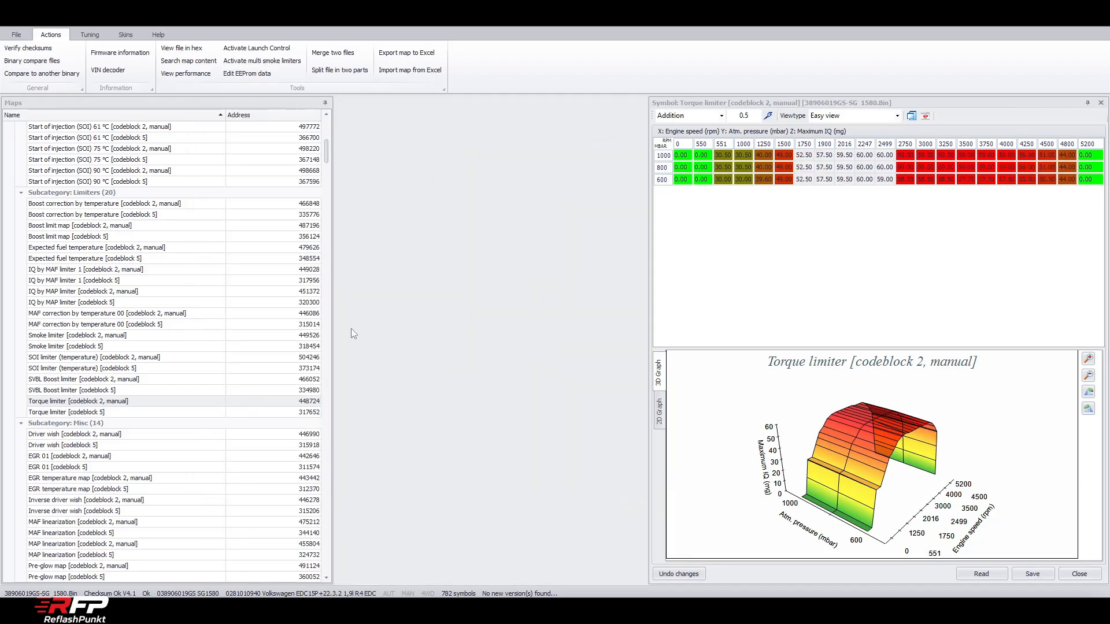
Step: Open the smoke limiter map beside the torque limiter and calculate the fuel limit for the highest airflow column as 1050 / 17
left_click(90, 34)
left_click(22, 73)
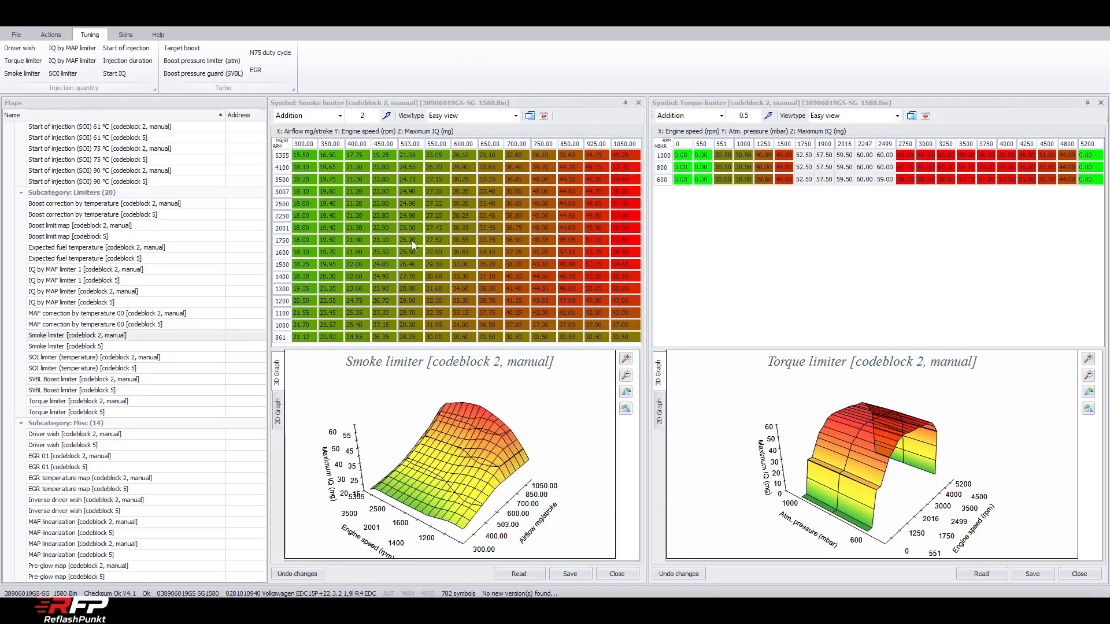
key("alt+Tab")
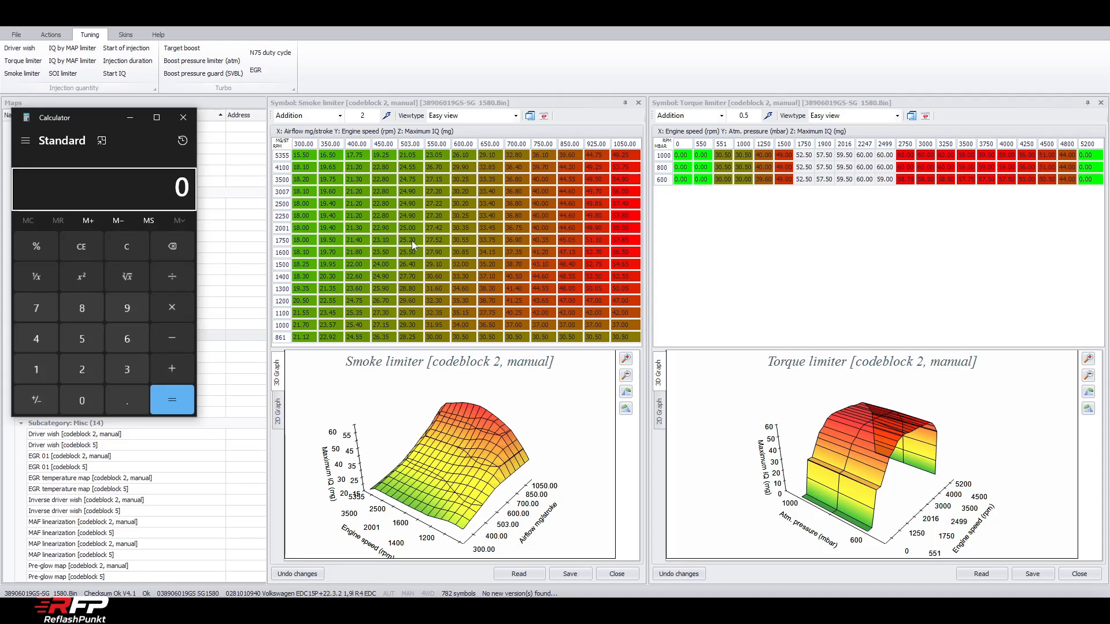
type("1050/17=")
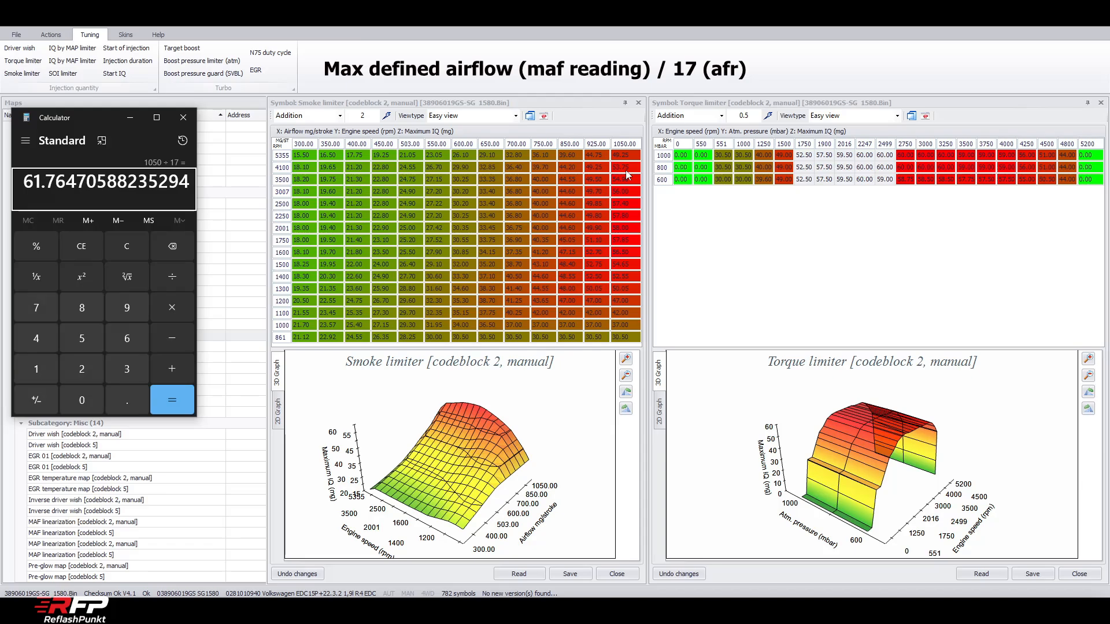
Step: Raise the smoke limiter's whole 1050 mg/stroke column by 4 mg in two 2 mg additions
left_click_drag(622, 154, 631, 340)
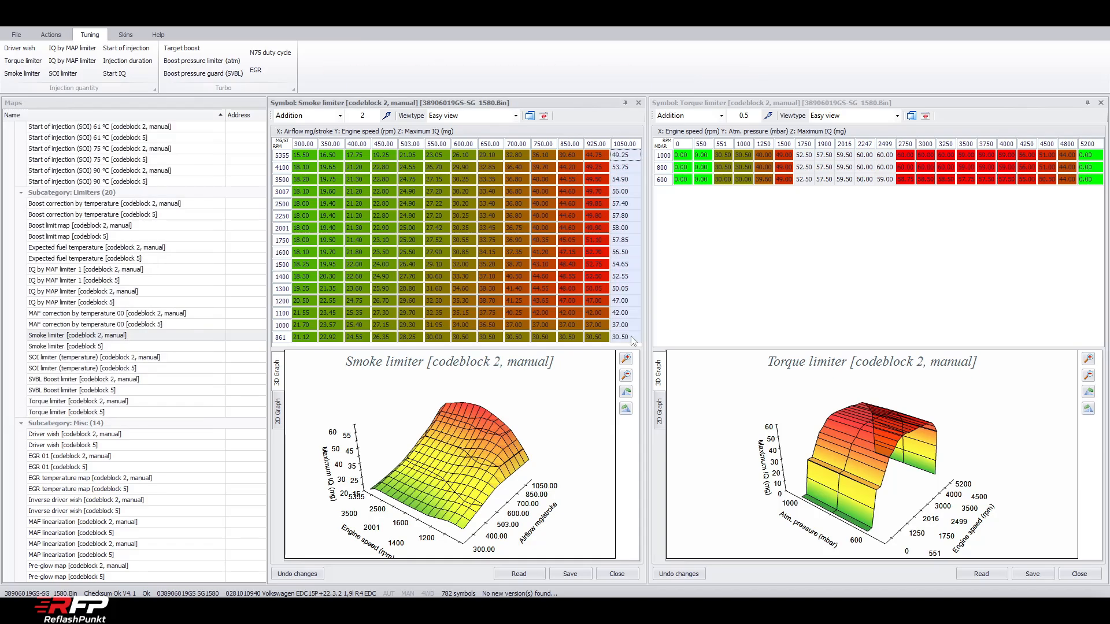
left_click(351, 113)
left_click(388, 117)
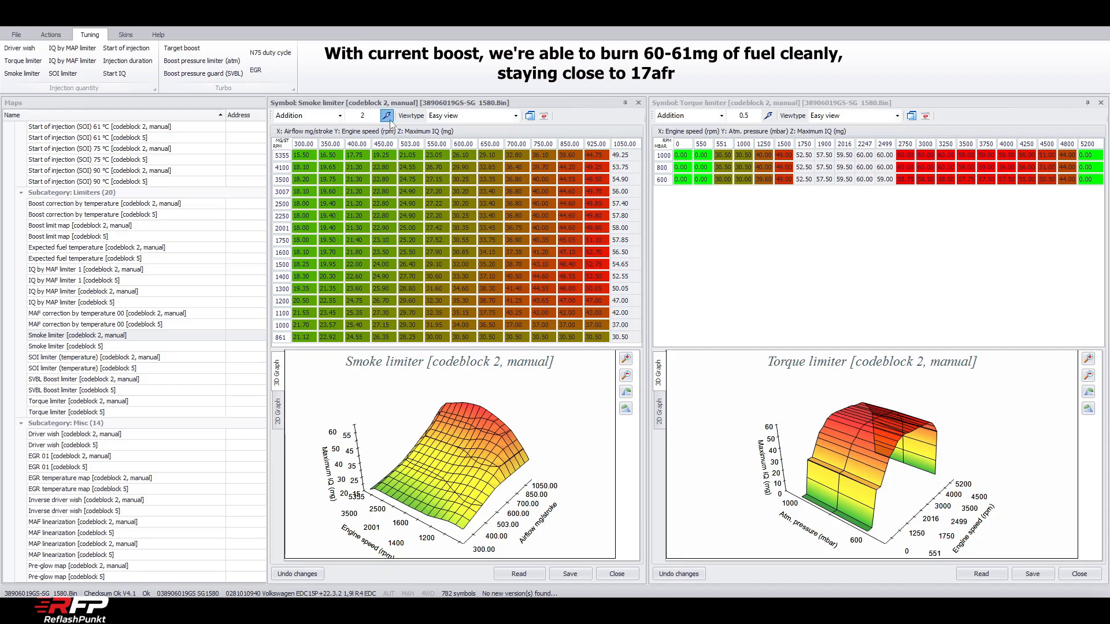
double_click(390, 120)
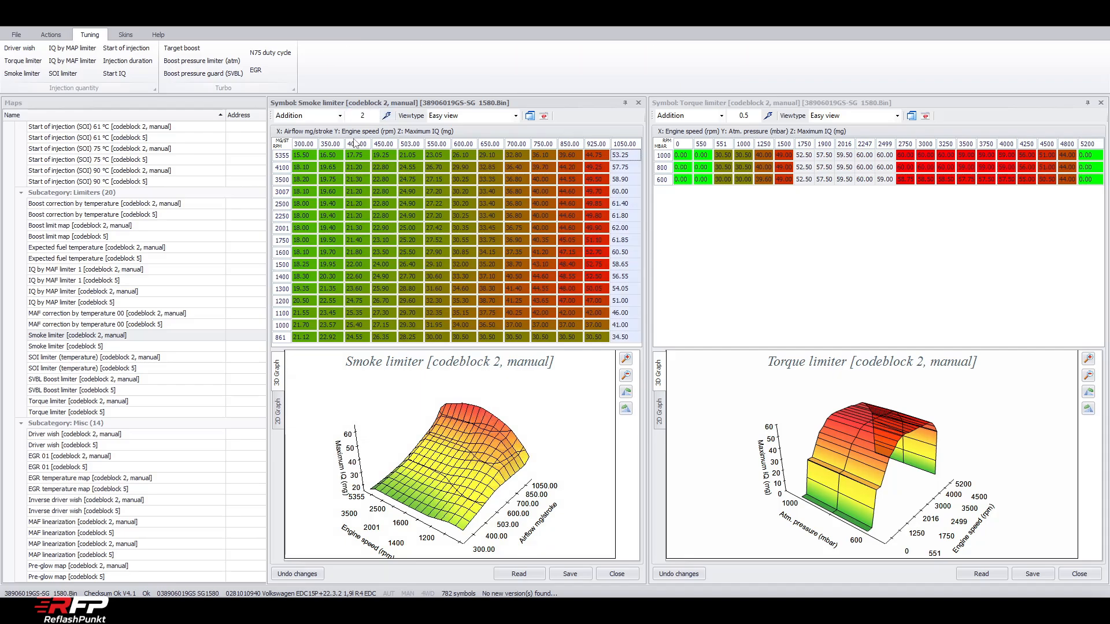
Step: Add 1 mg to the smoke limiter's 1050 mg/stroke column from 3007 to 5355 rpm and another 1 mg from 3500 to 5355 rpm
left_click(629, 226)
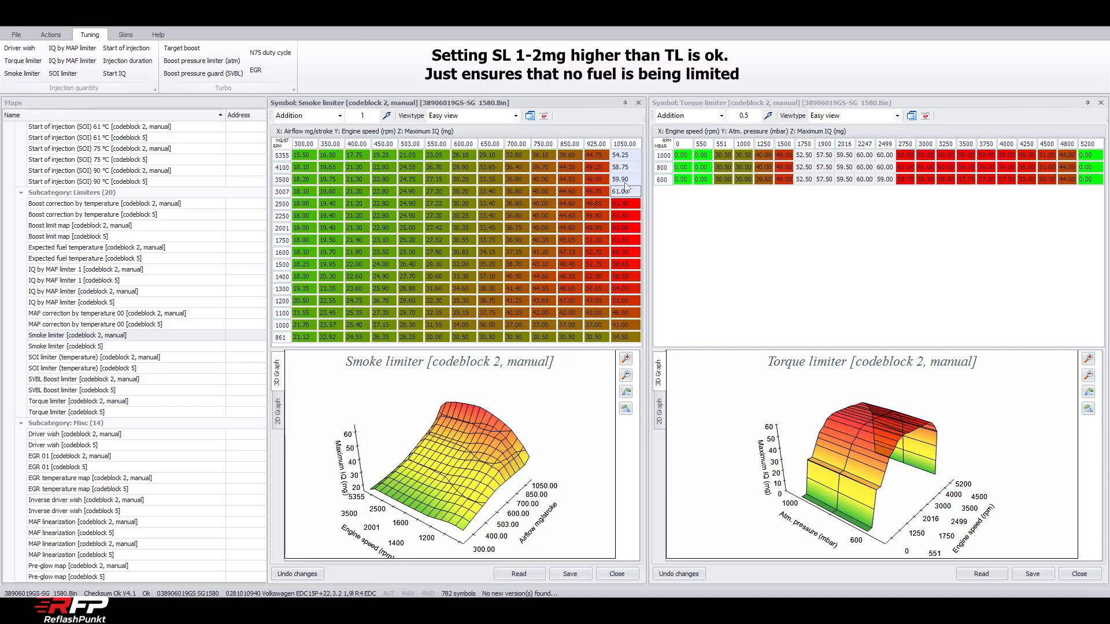
left_click(636, 166)
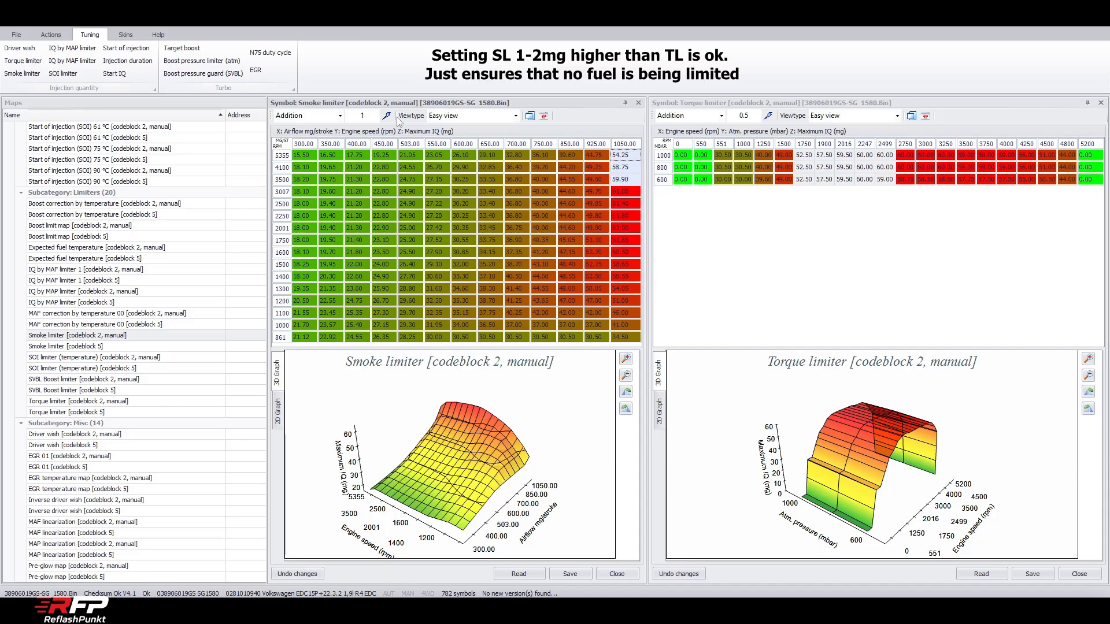
left_click(387, 117)
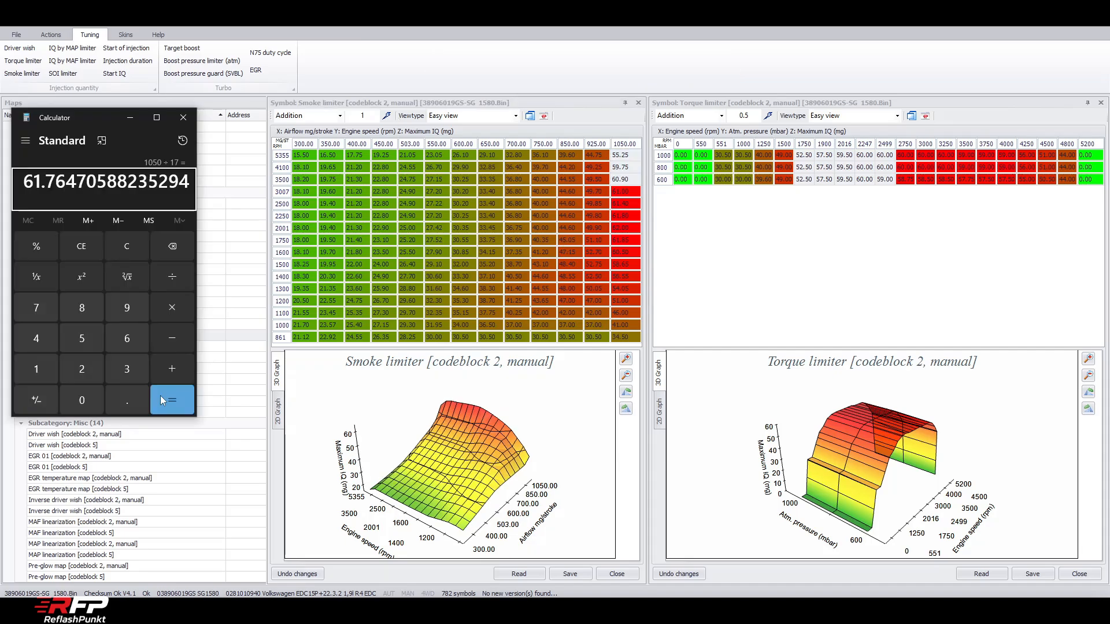
Step: Calculate the fuel limit for 925 mg/stroke airflow, then add 4 mg to that smoke limiter column and 2 mg more from 2001 to 5355 rpm
type("925")
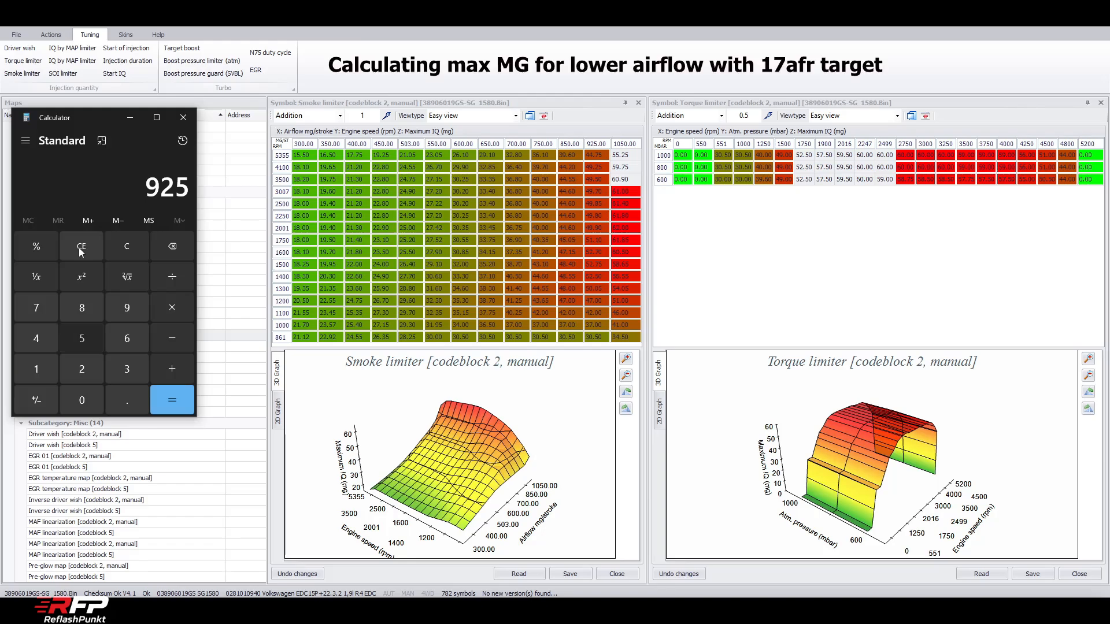
left_click_drag(597, 155, 597, 301)
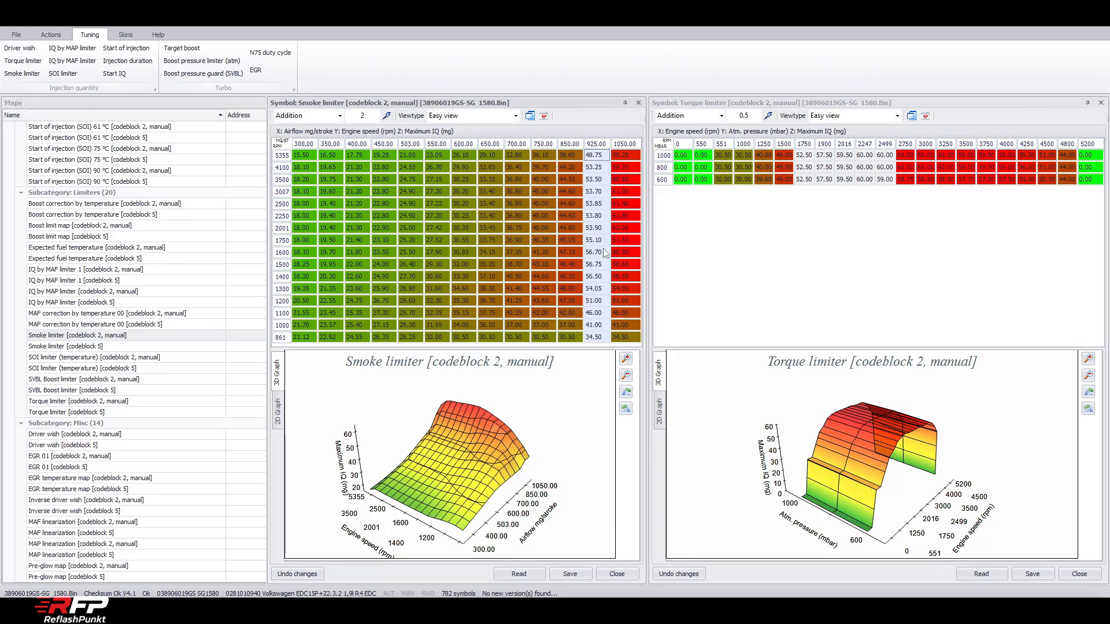
left_click_drag(603, 227, 608, 156)
left_click(387, 115)
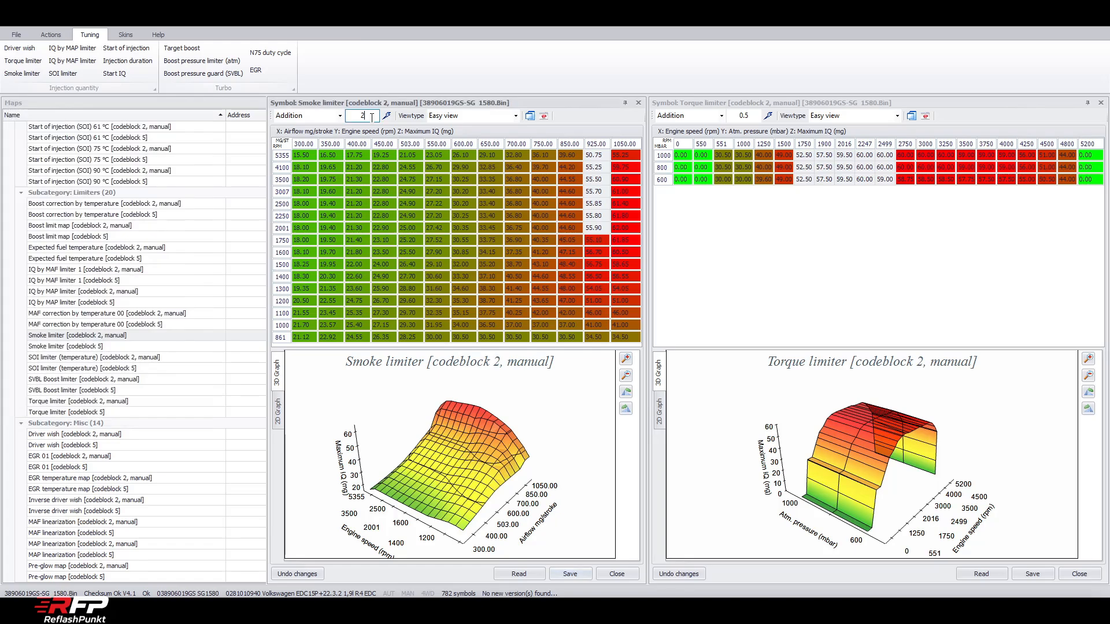
Step: Lower the 925 mg/stroke column by 1 mg, raise the 850 column by 6 mg less 2 mg from 861 to 1750 rpm, save and close the maps
left_click(355, 116)
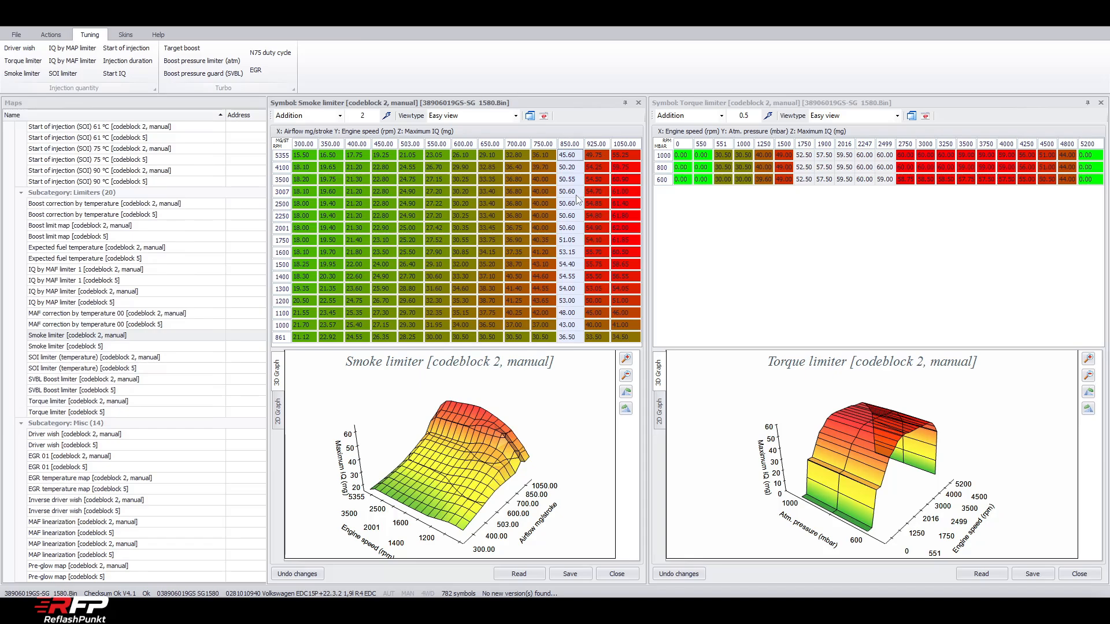
left_click(573, 251)
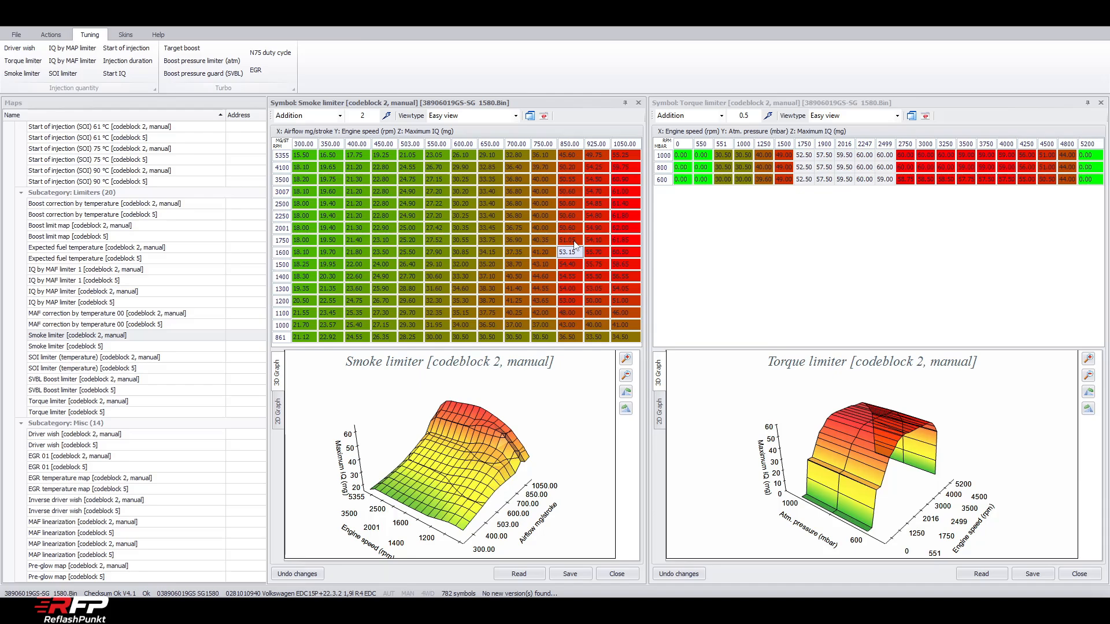
left_click(388, 117)
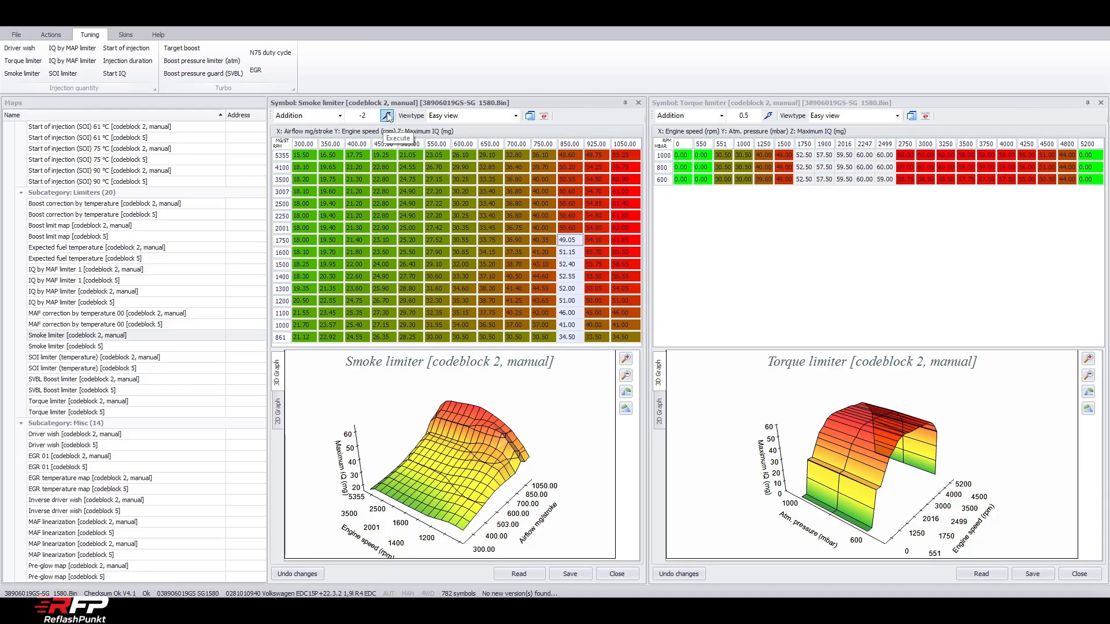
left_click(574, 580)
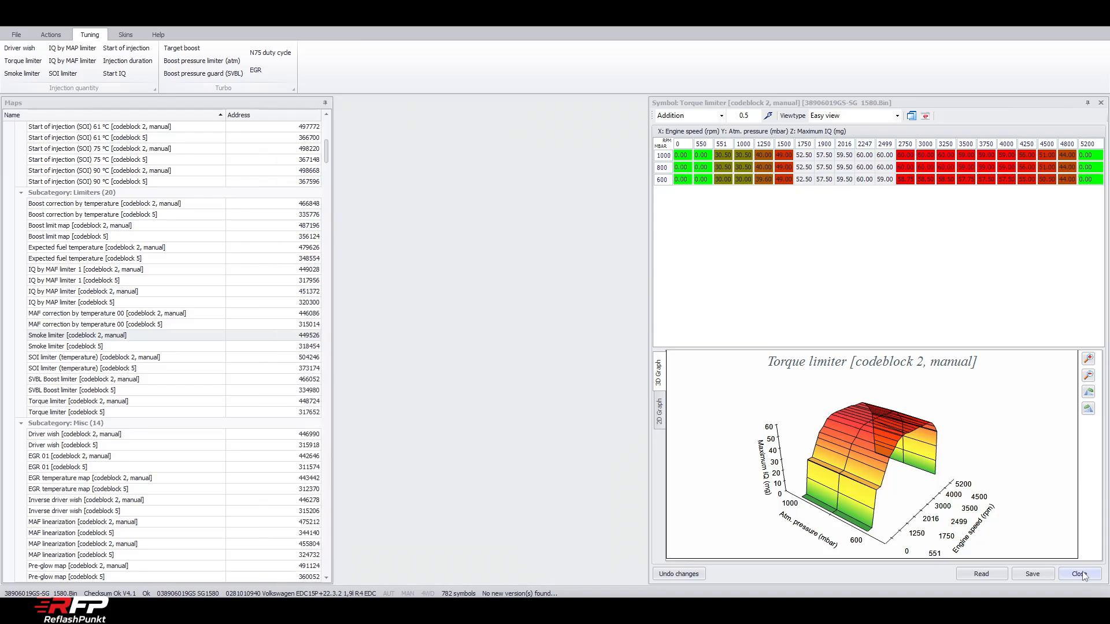
left_click(1080, 575)
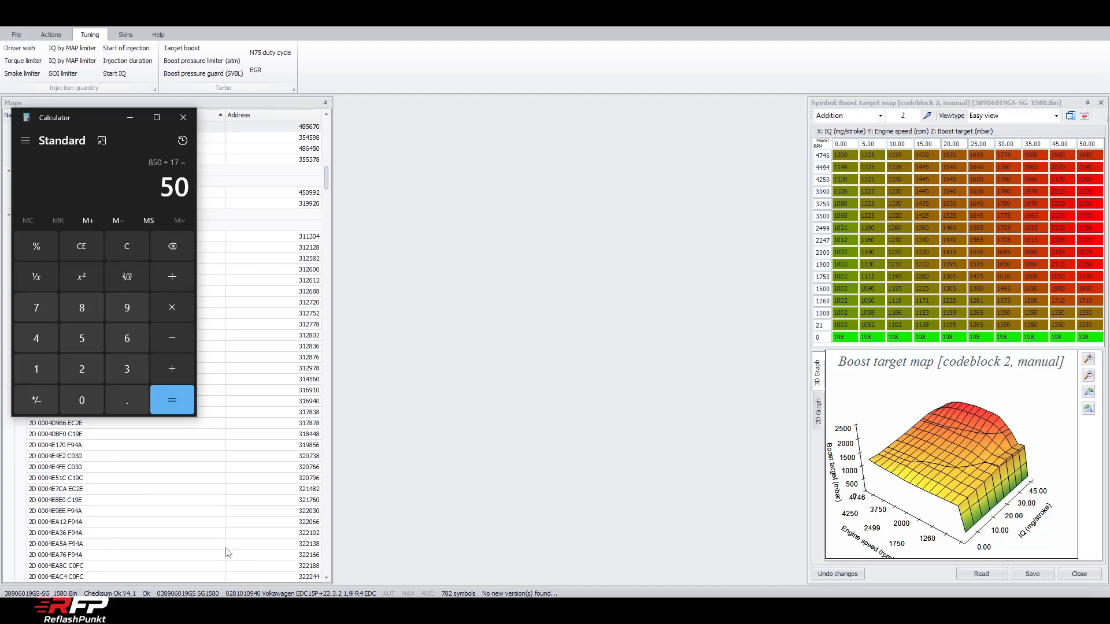
Step: Calculate the fuel the stock boost can burn as 474 × 2.23 / 17 and check the boost target map's 50 mg column
type("474*2.235")
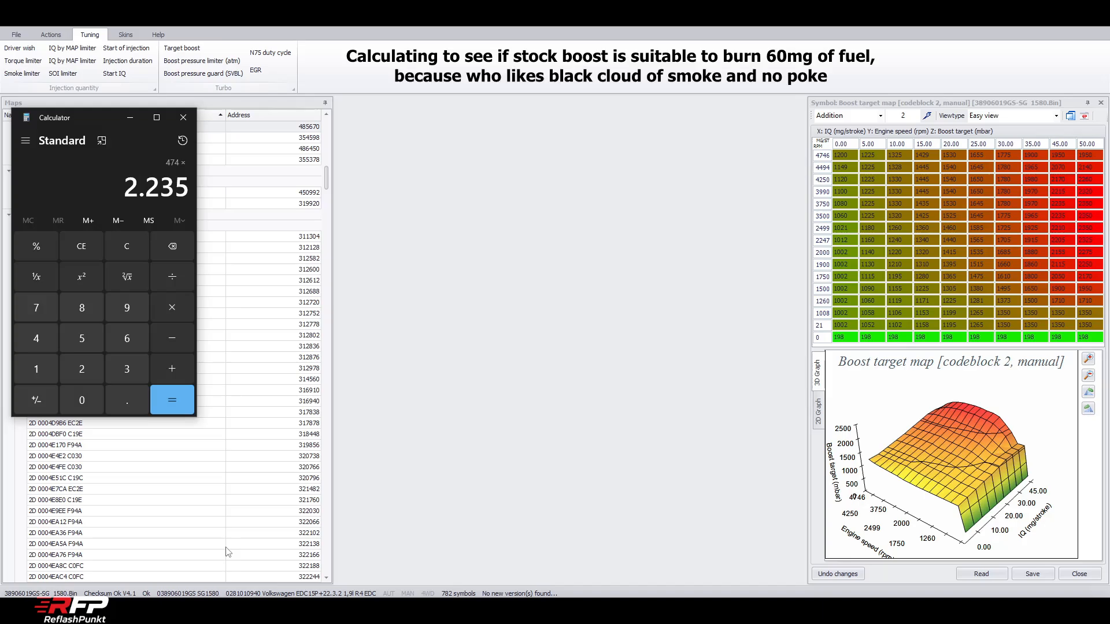
key("BackSpace")
type("/17=")
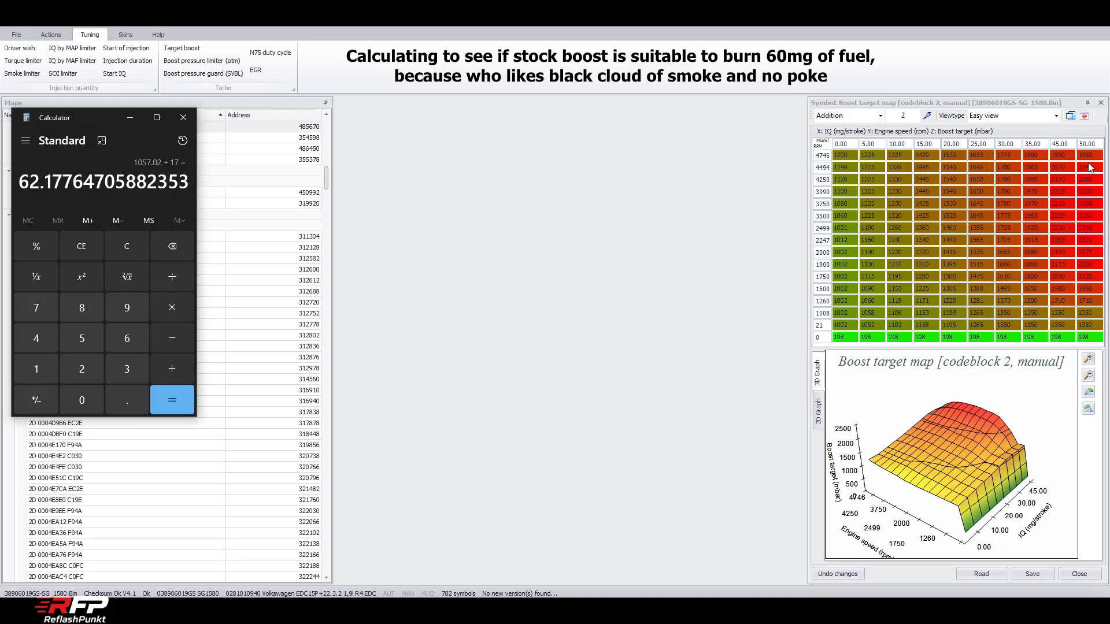
left_click_drag(1090, 168, 1094, 295)
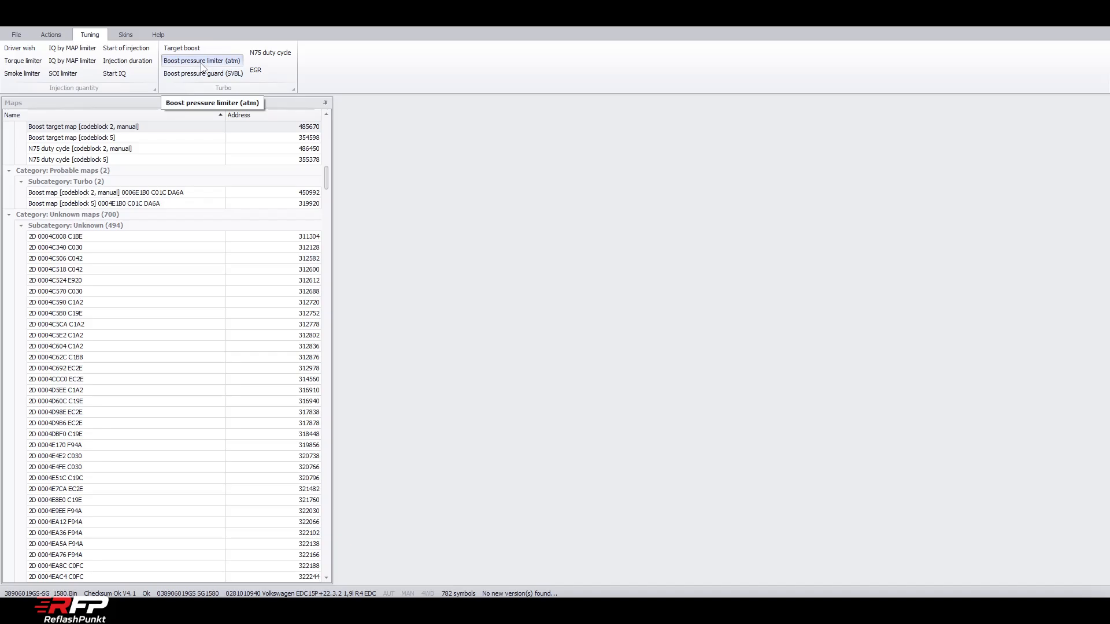
Step: Open the atmospheric boost limit map, add 100 mbar to the 950, 980 and 1100 mbar rows at all engine speeds, and save
left_click(202, 61)
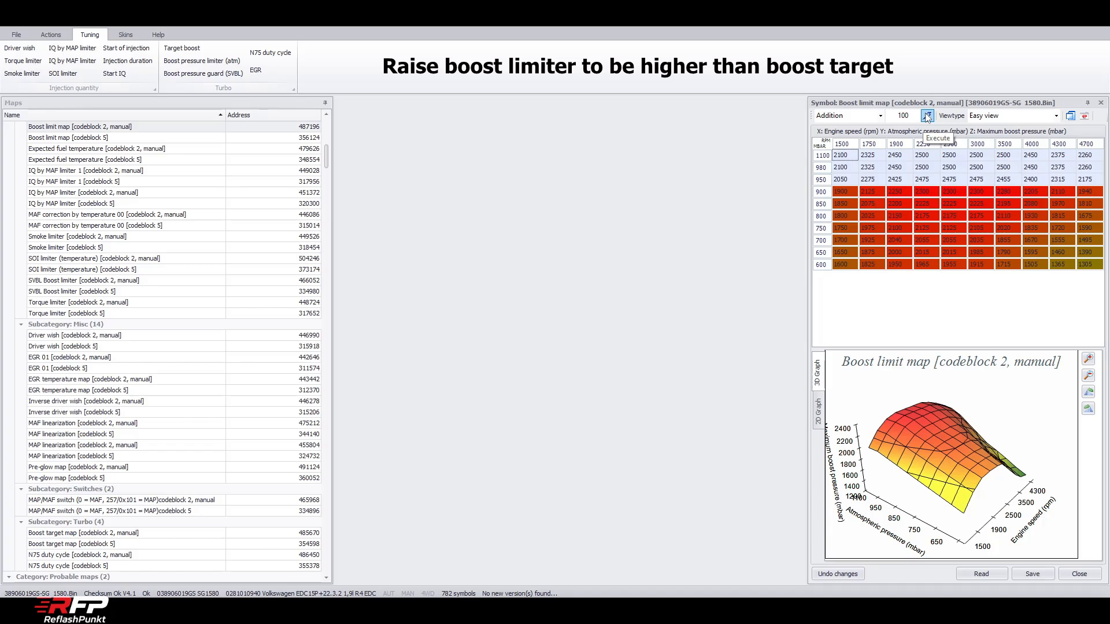
left_click(927, 116)
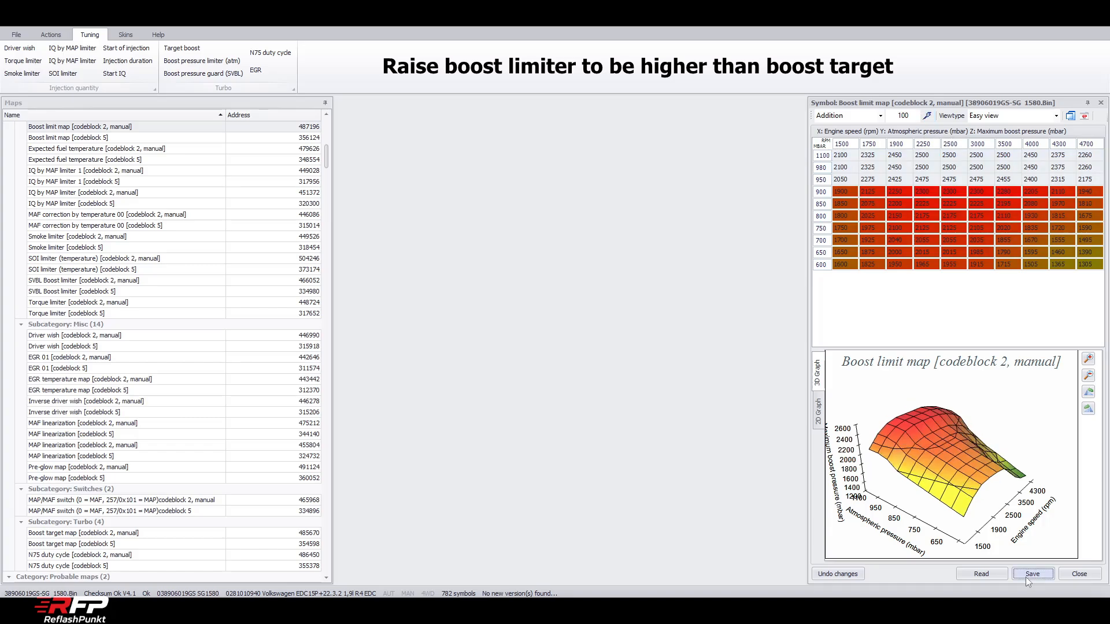
left_click(1032, 574)
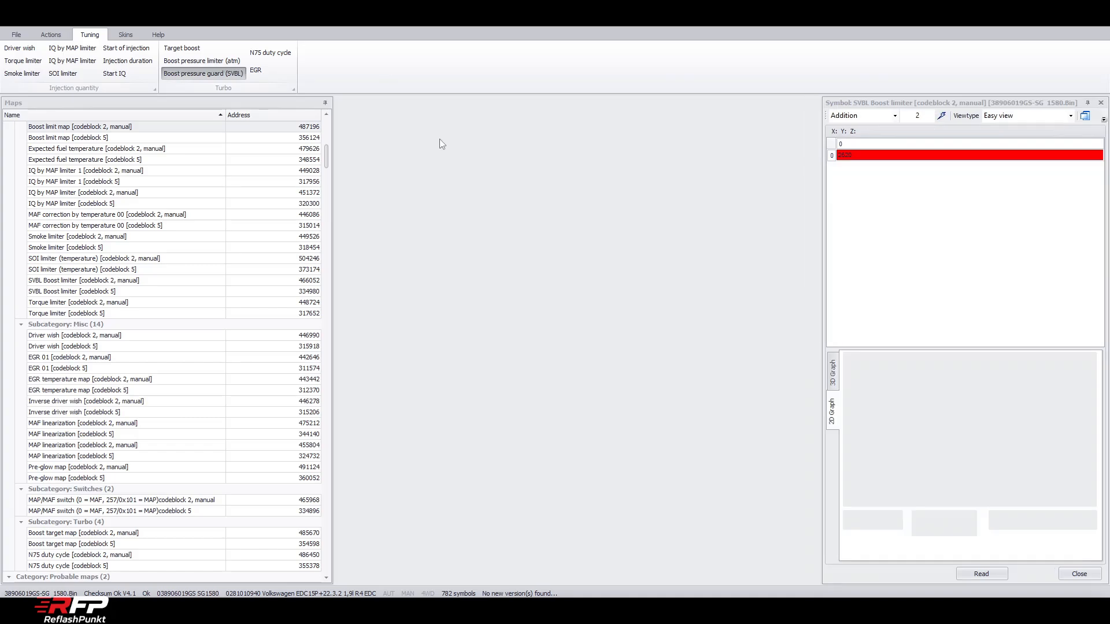